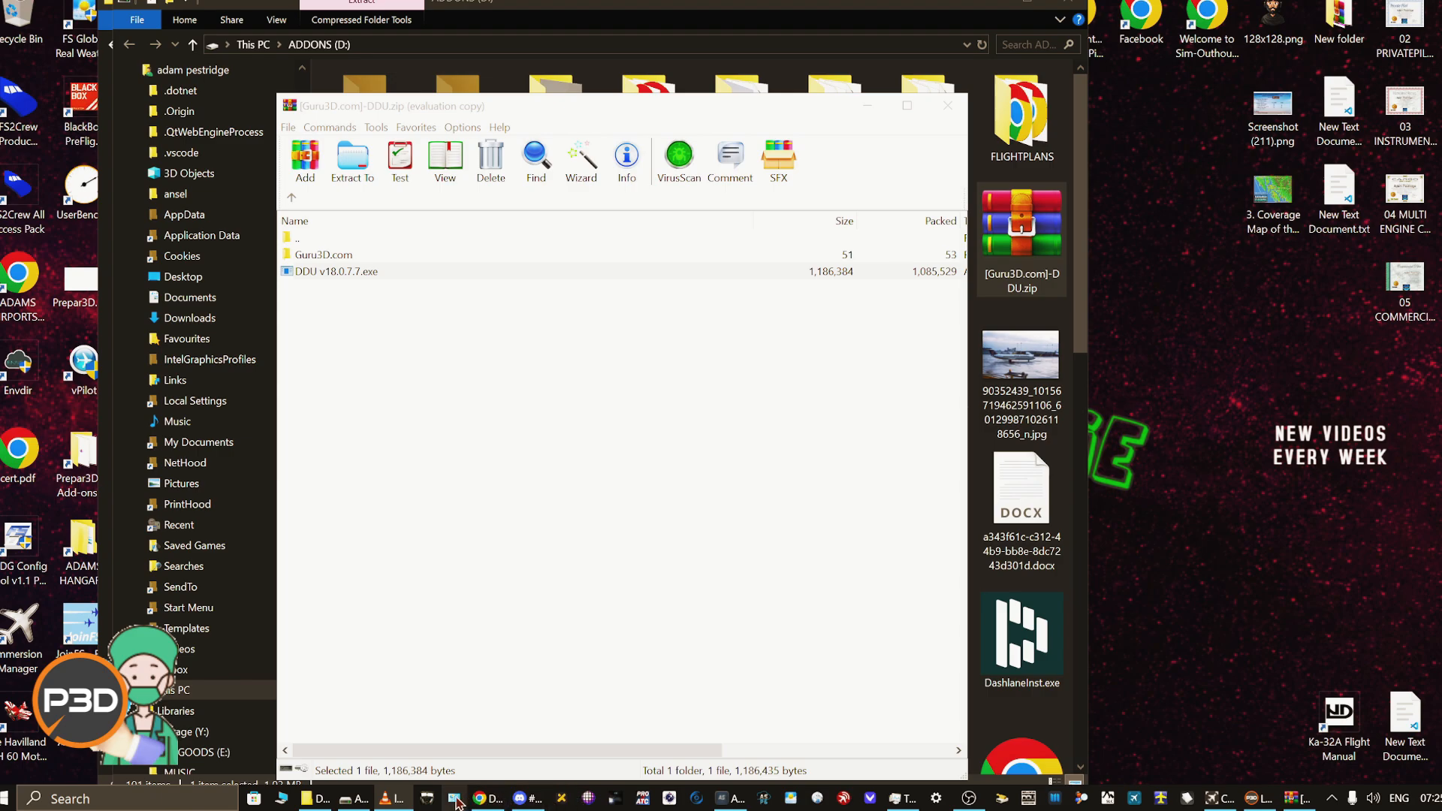
Step: Look up the installed NVIDIA Graphics Driver in Control Panel's uninstall list, then close the window
left_click(455, 799)
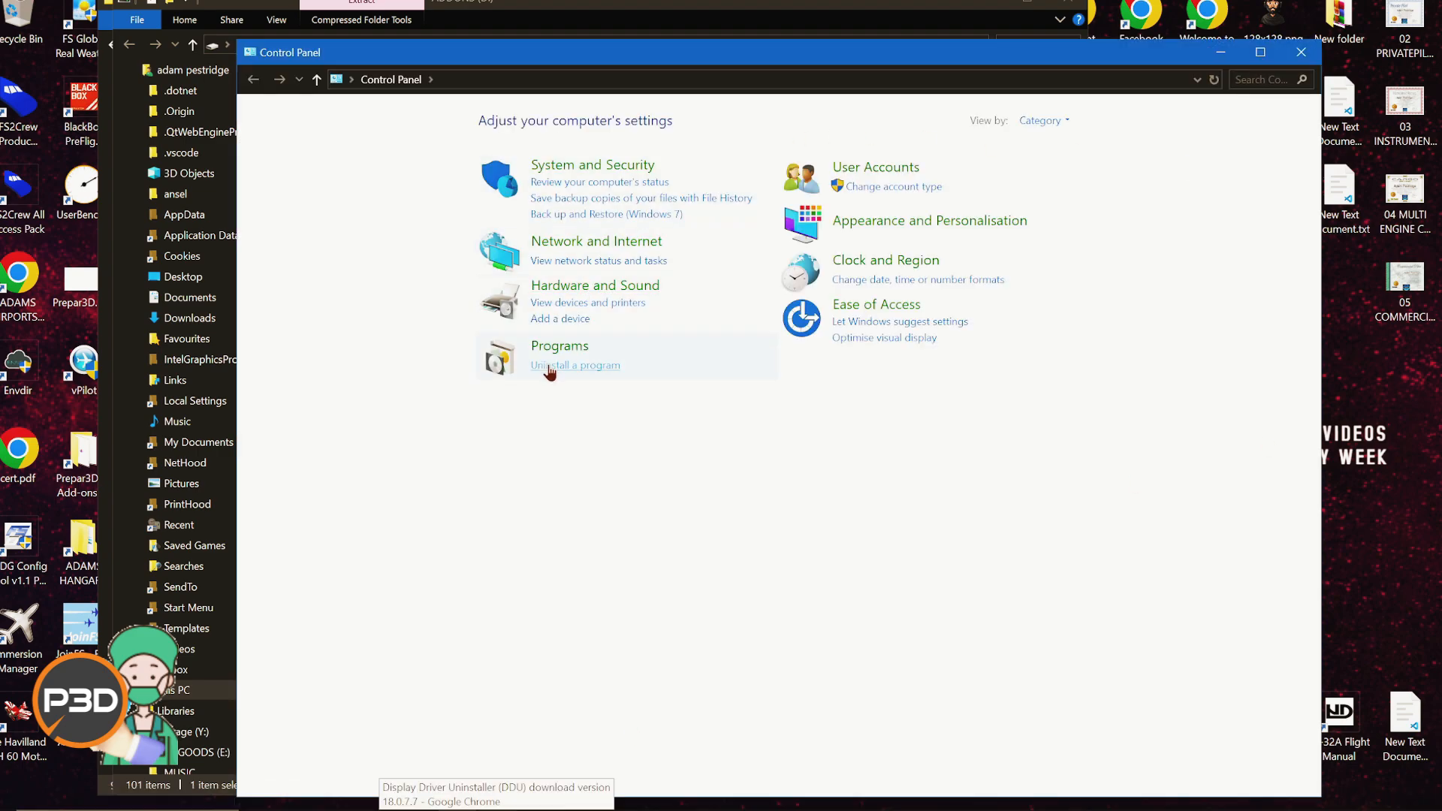
left_click(585, 373)
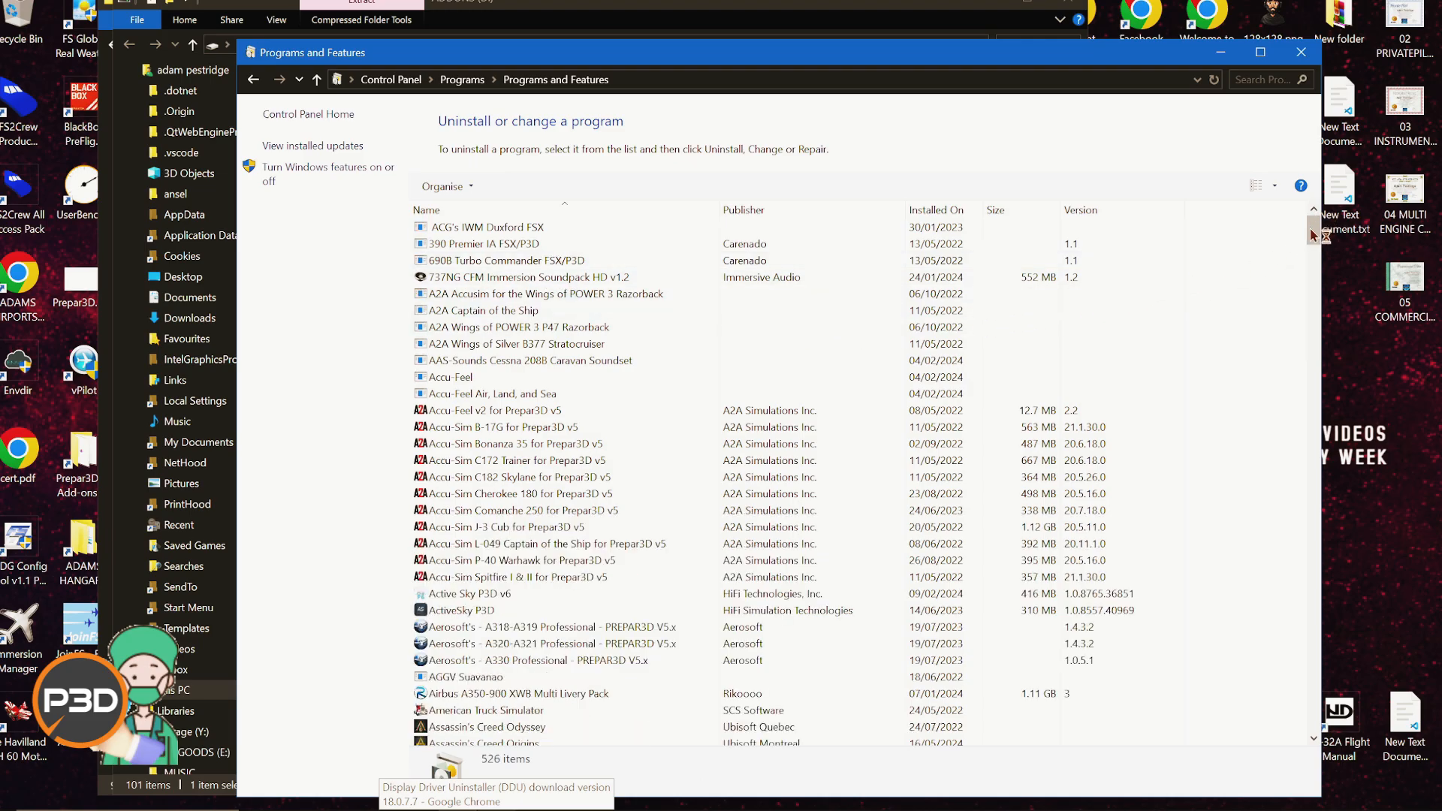
left_click_drag(1312, 235, 1316, 554)
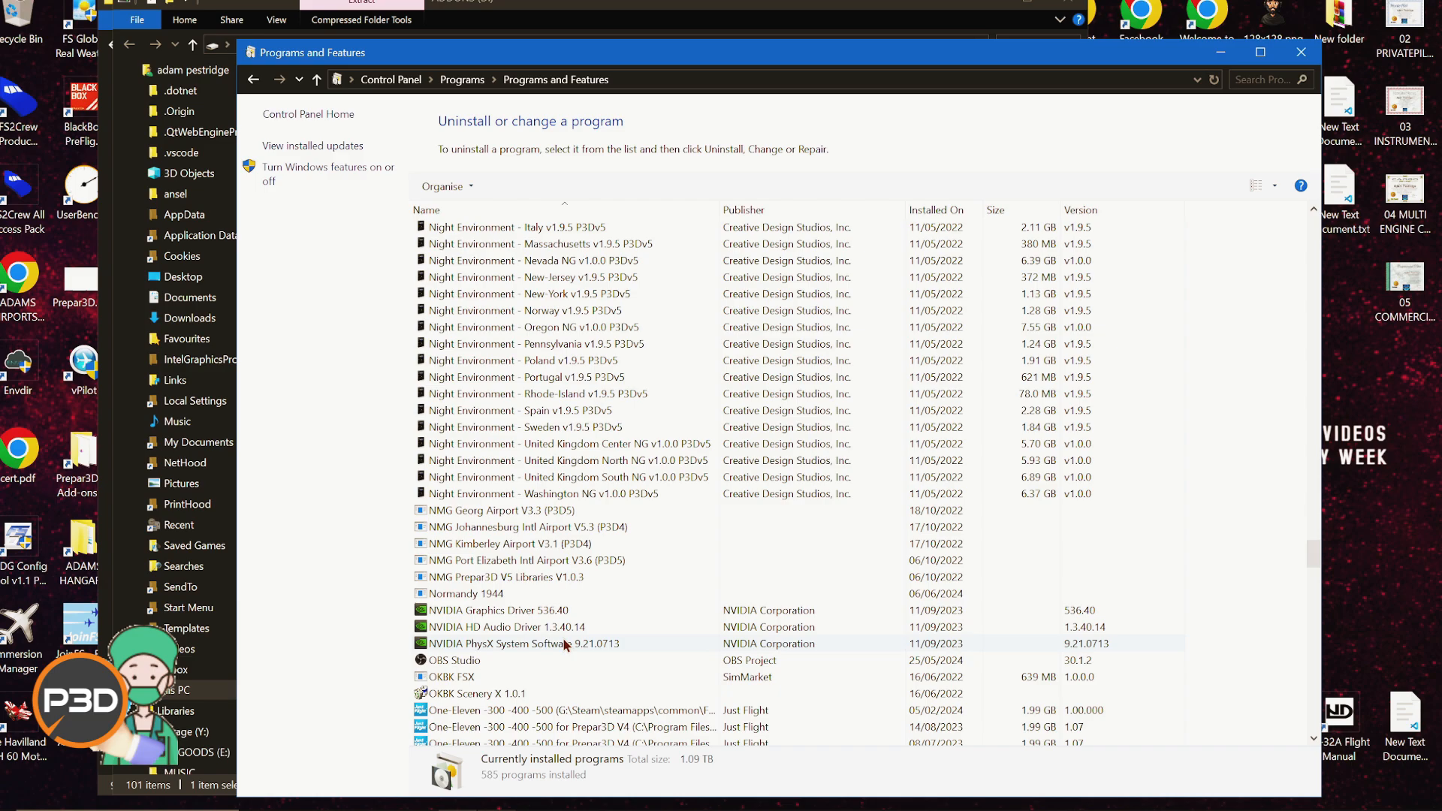
left_click(564, 611)
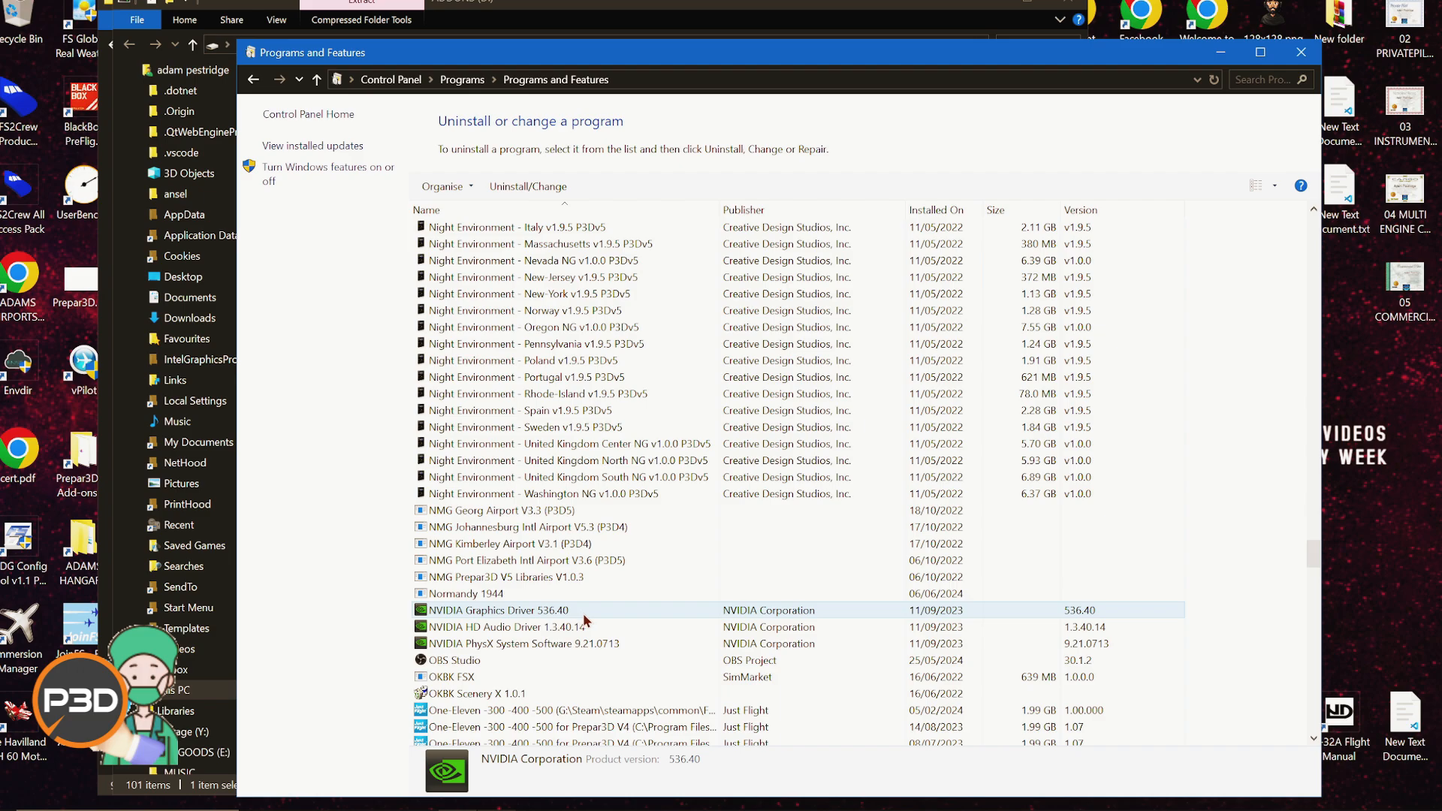
left_click(1301, 52)
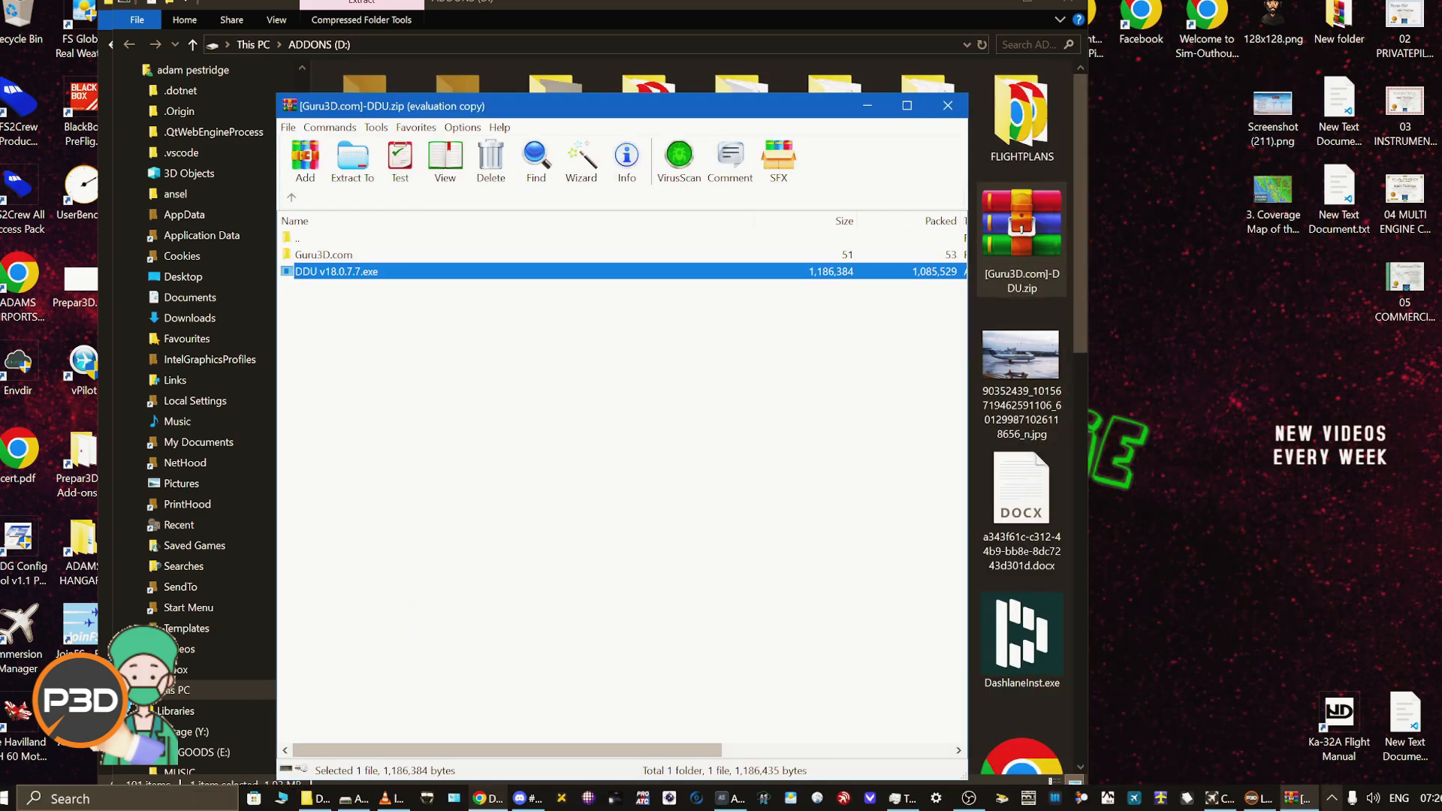
Step: Exit the NVIDIA utility running in the notification area and close the [Guru3D.com]-DDU.zip archive
left_click(1331, 798)
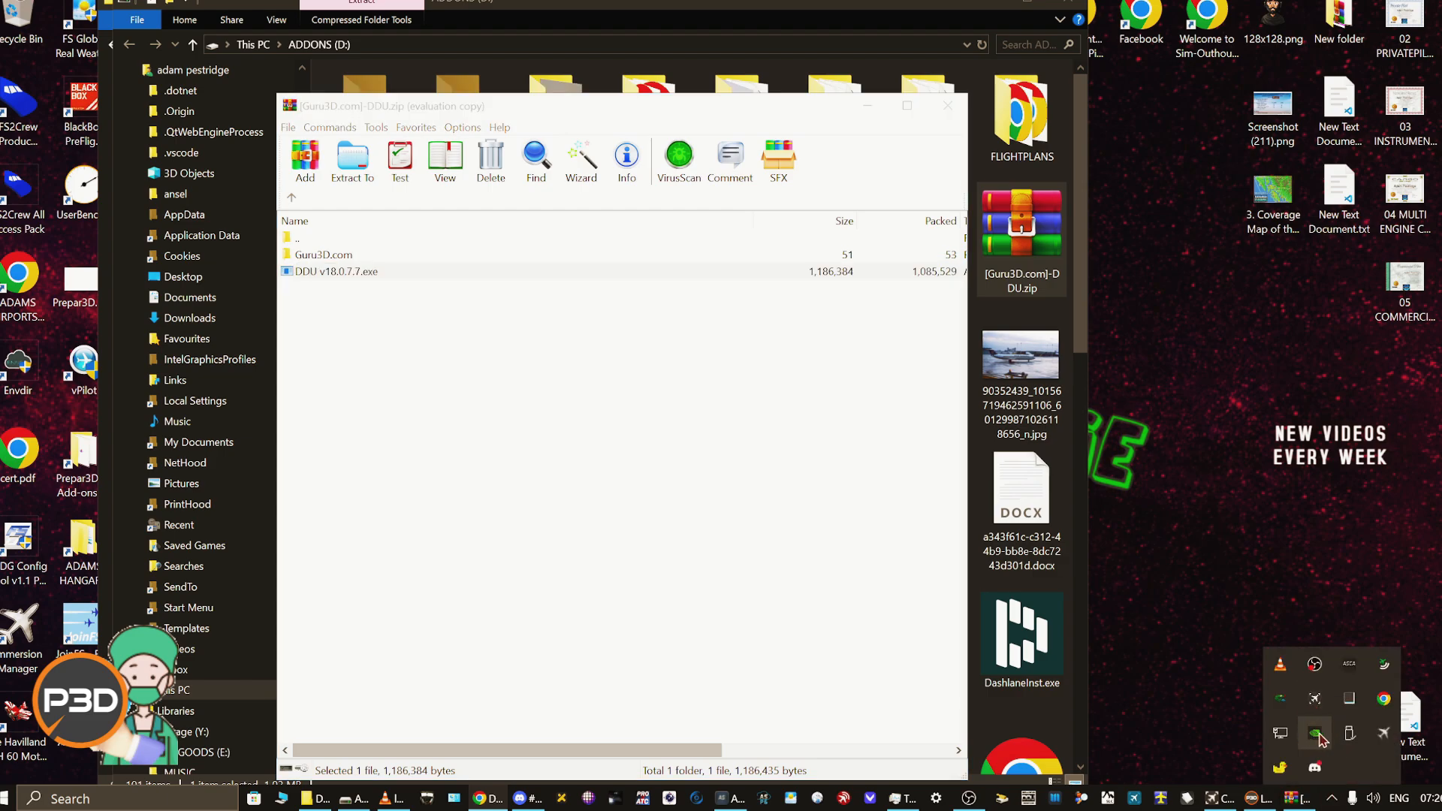
right_click(1316, 737)
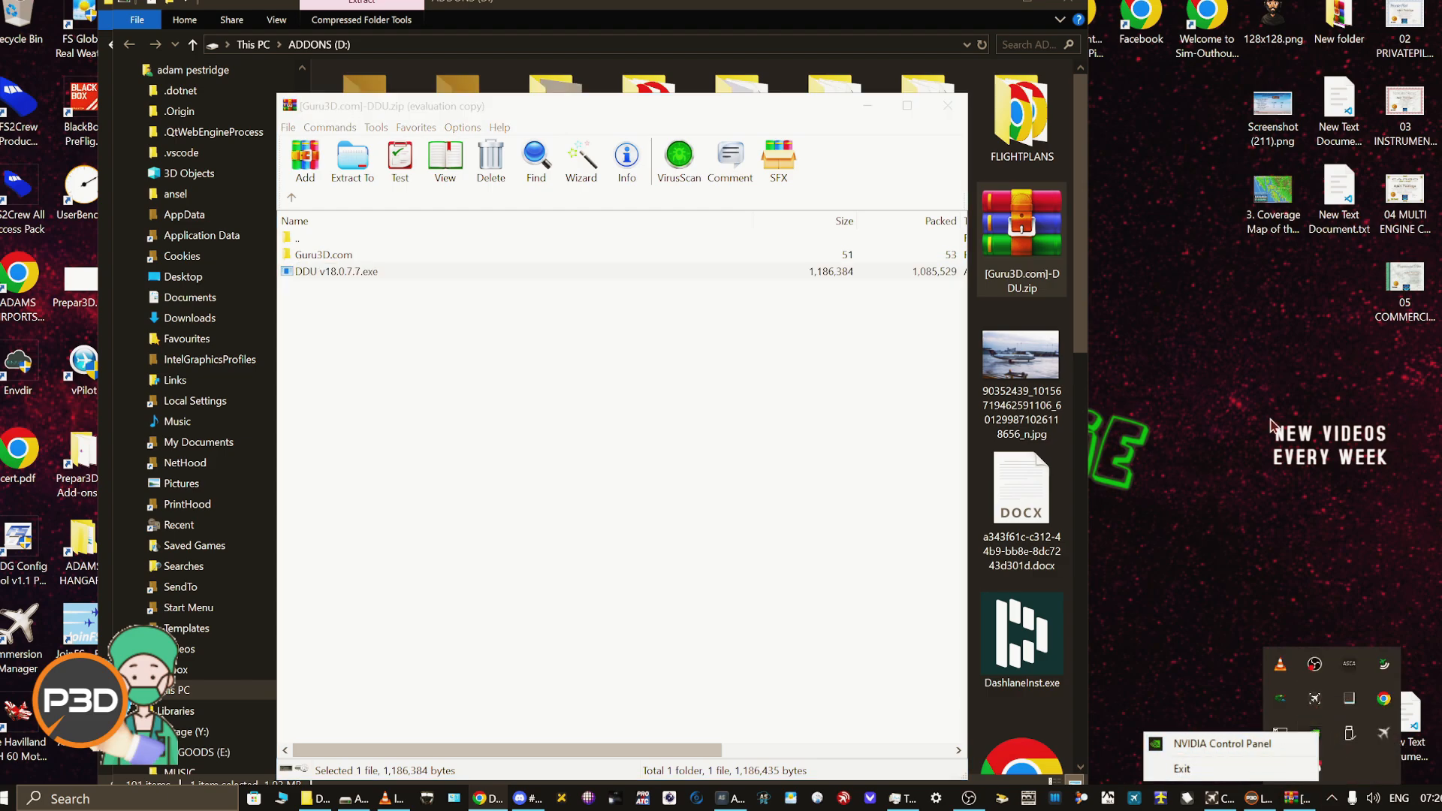
left_click(1252, 763)
left_click(696, 113)
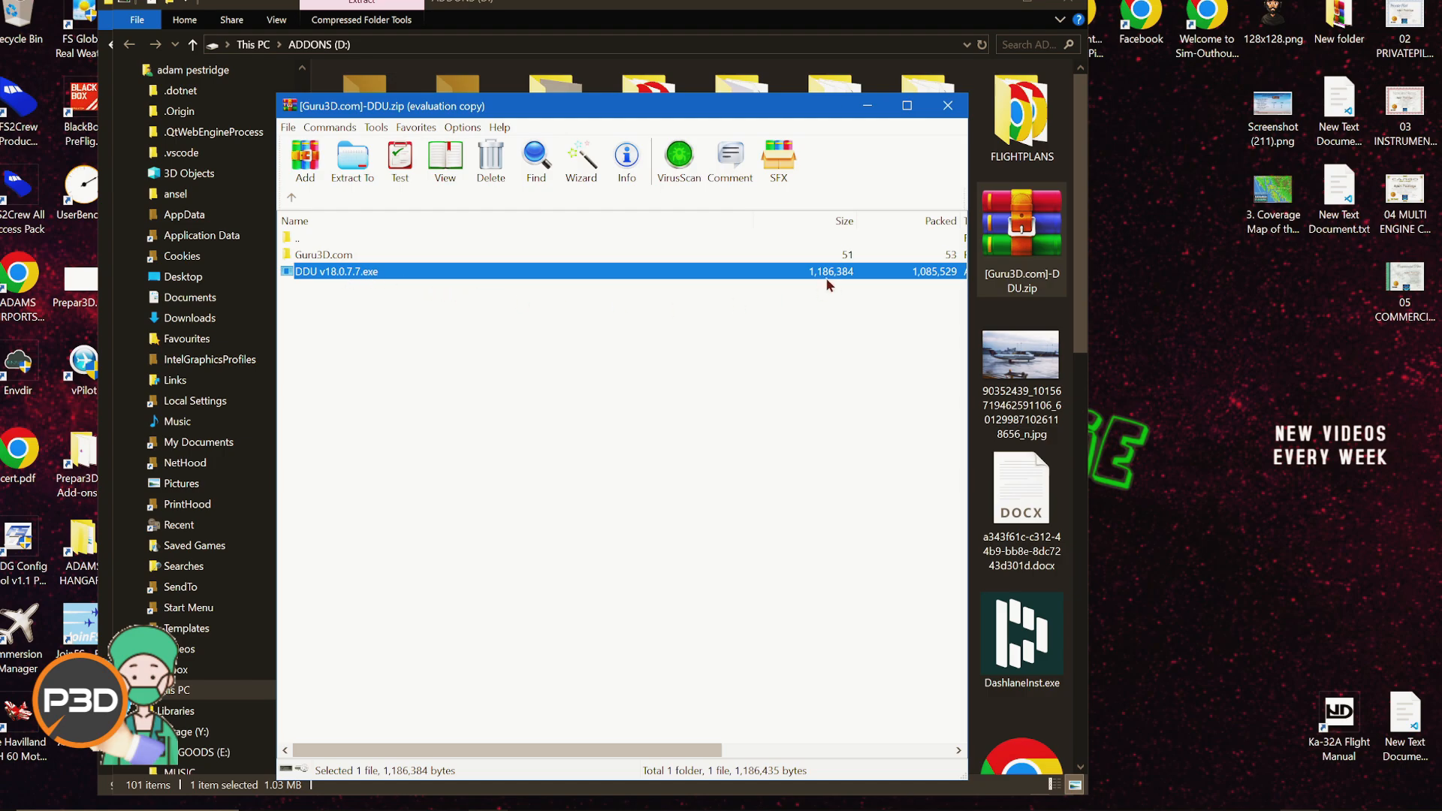
left_click(947, 105)
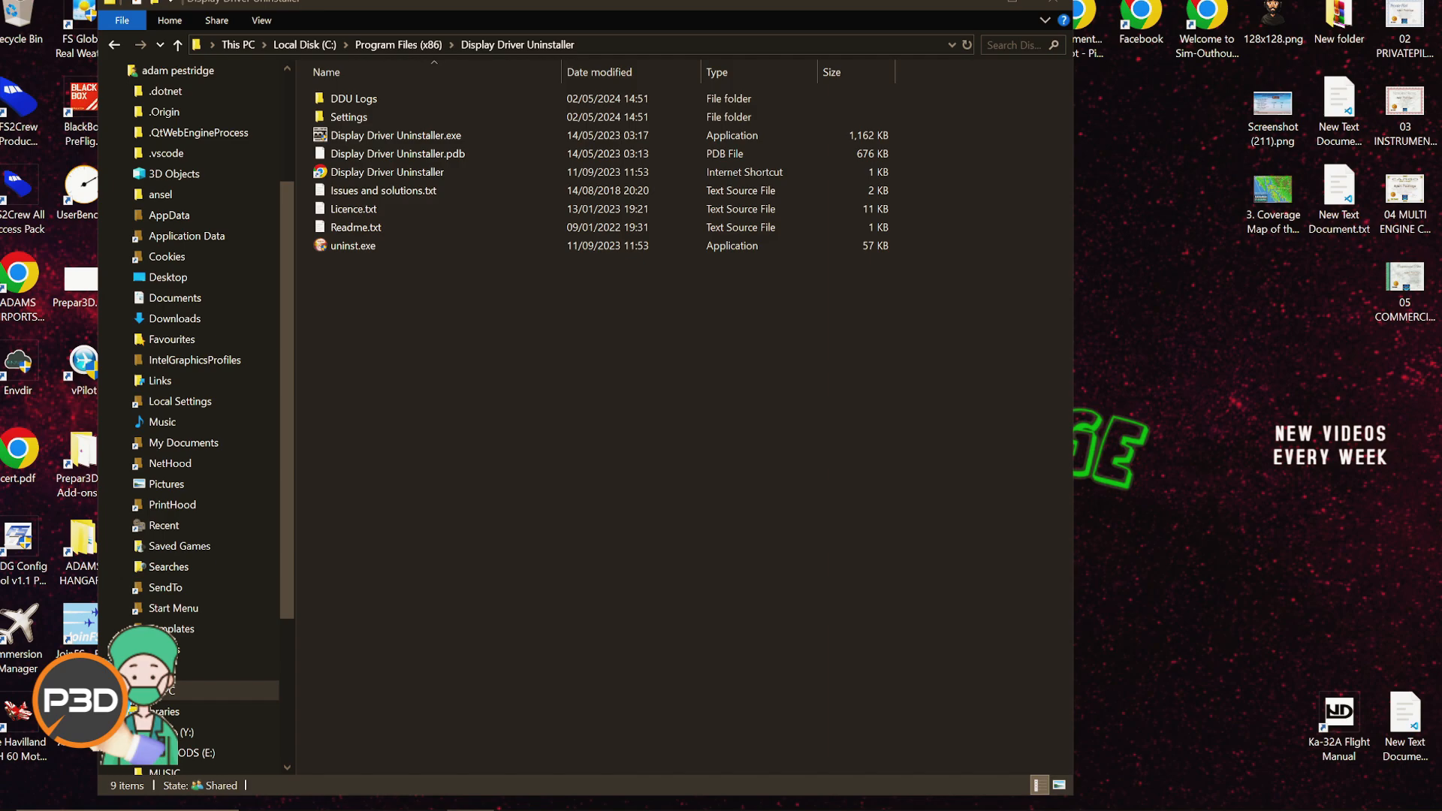
Step: Switch to NVIDIA's advanced driver search in Chrome and choose GeForce RTX 30 Series with product GeForce RTX 3090
left_click_drag(796, 810, 797, 547)
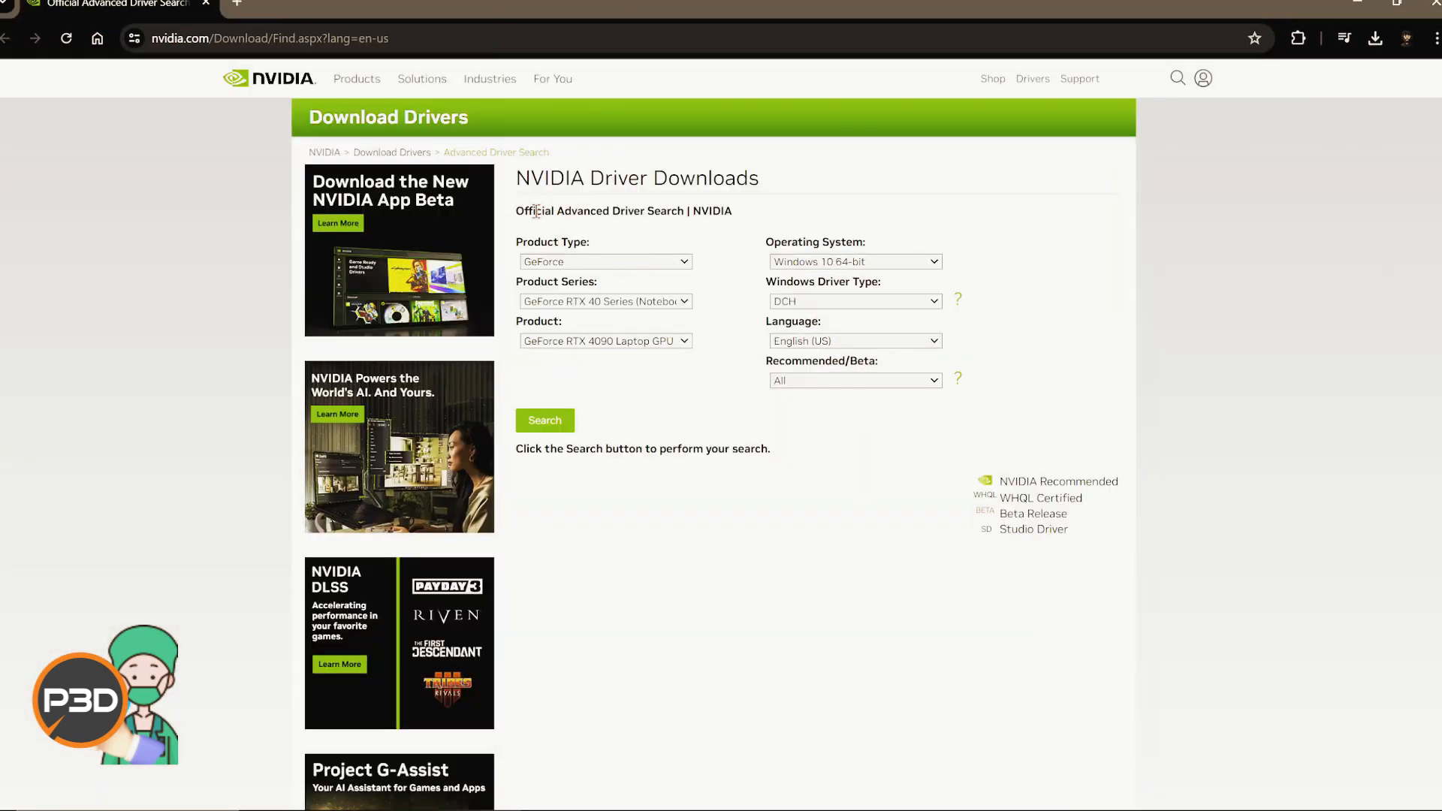
left_click_drag(517, 210, 748, 224)
left_click(750, 222)
left_click(628, 301)
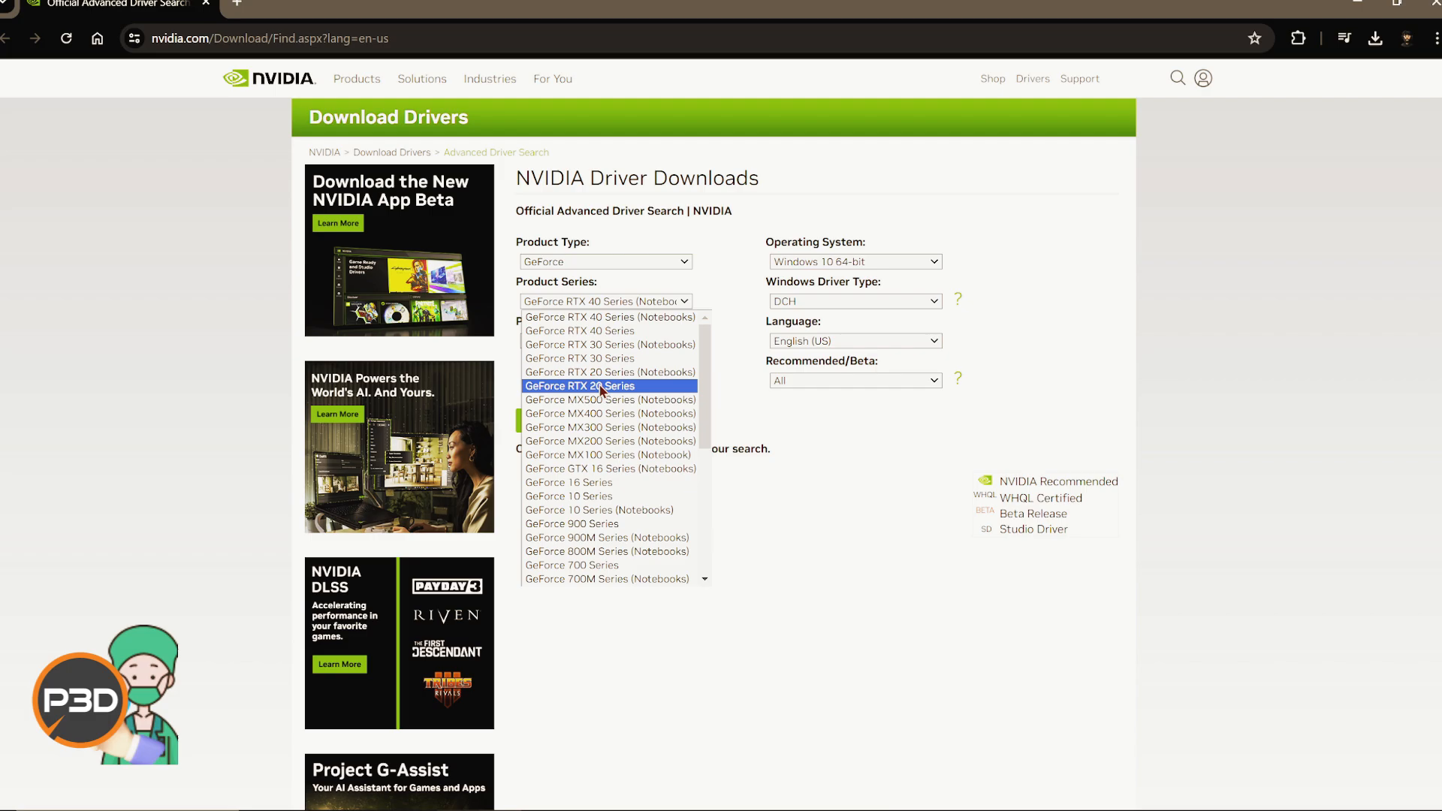
left_click(616, 358)
left_click(601, 341)
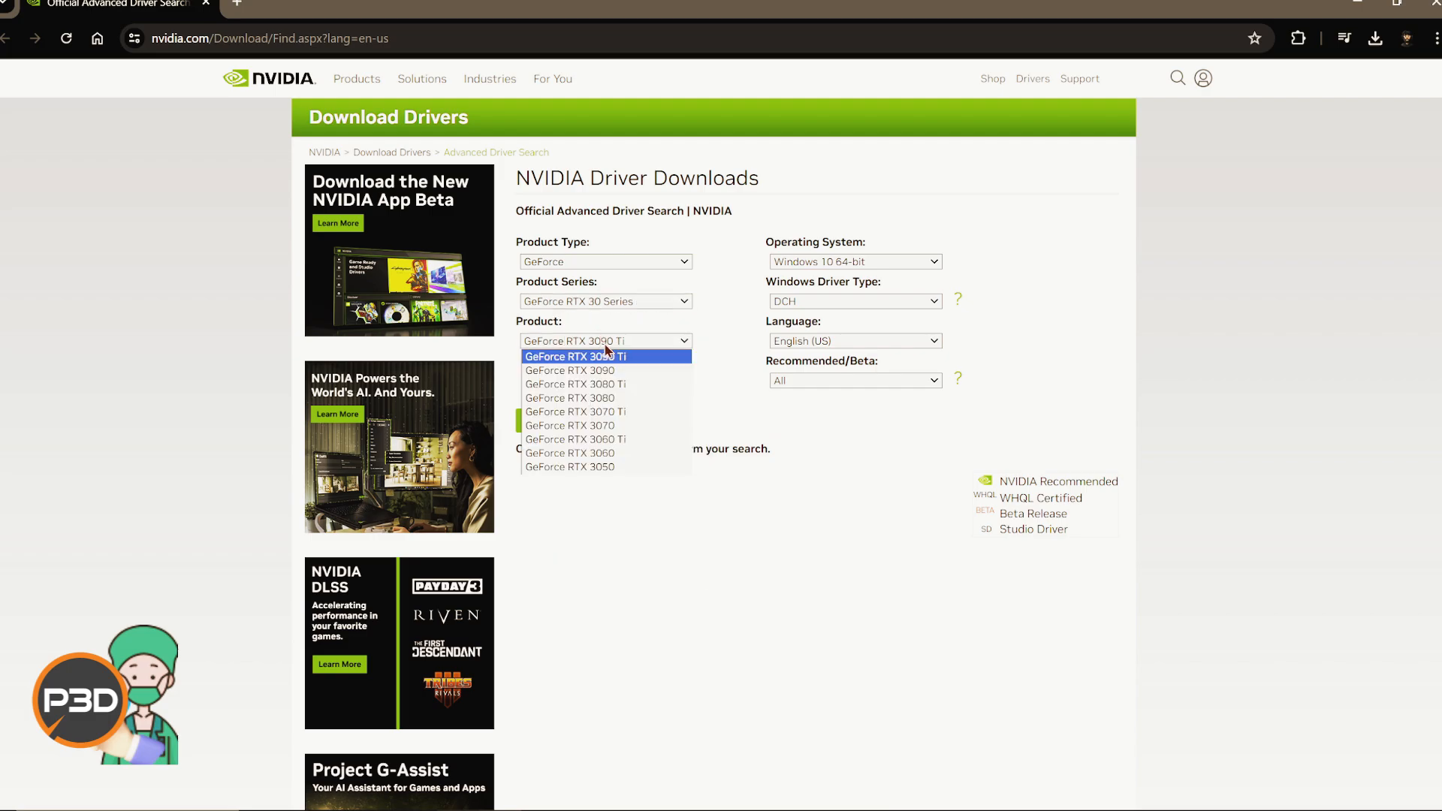
left_click(608, 371)
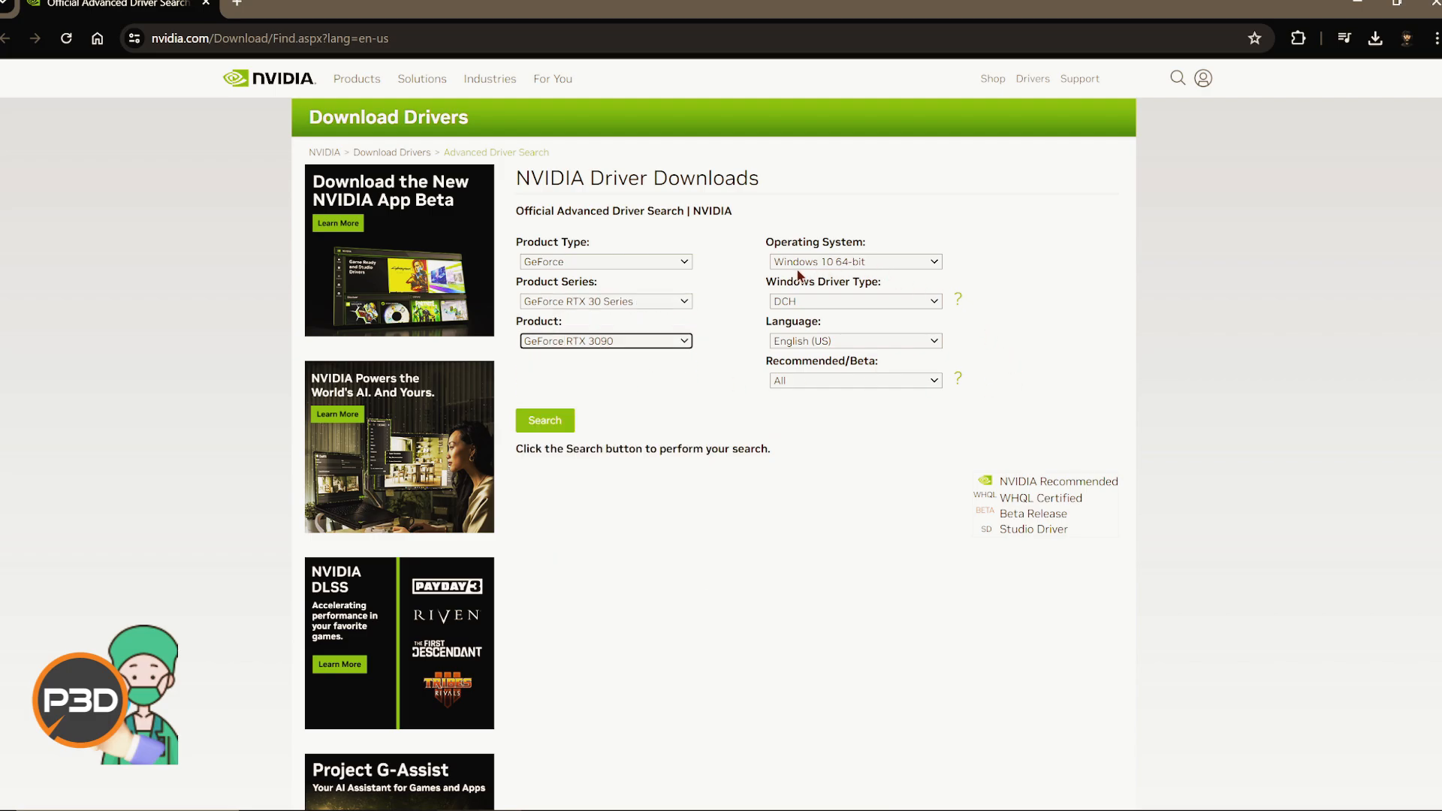
Step: Keep DCH as the Windows driver type, limit the results to Studio Driver, and run the driver search
left_click(811, 308)
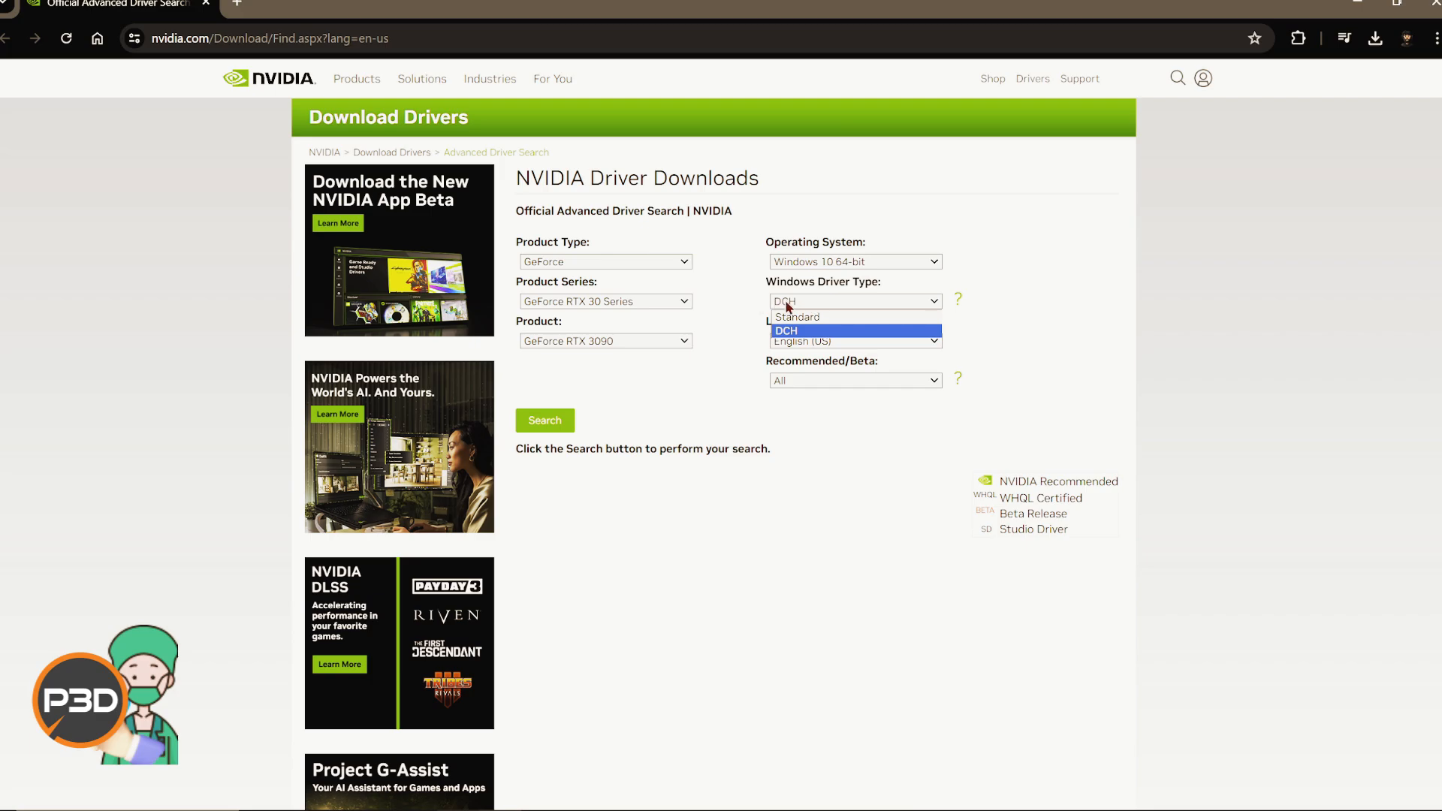
left_click(808, 308)
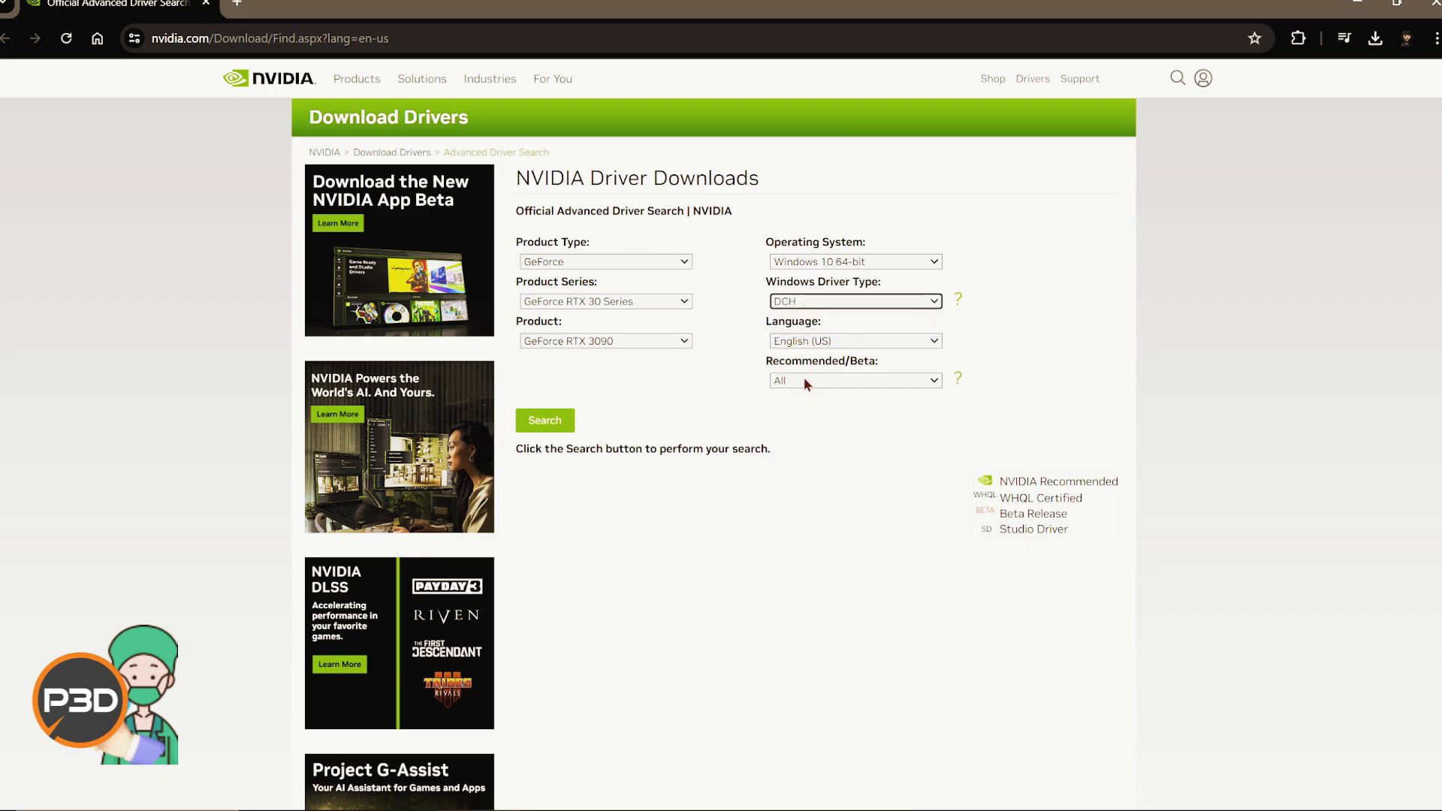
left_click(798, 380)
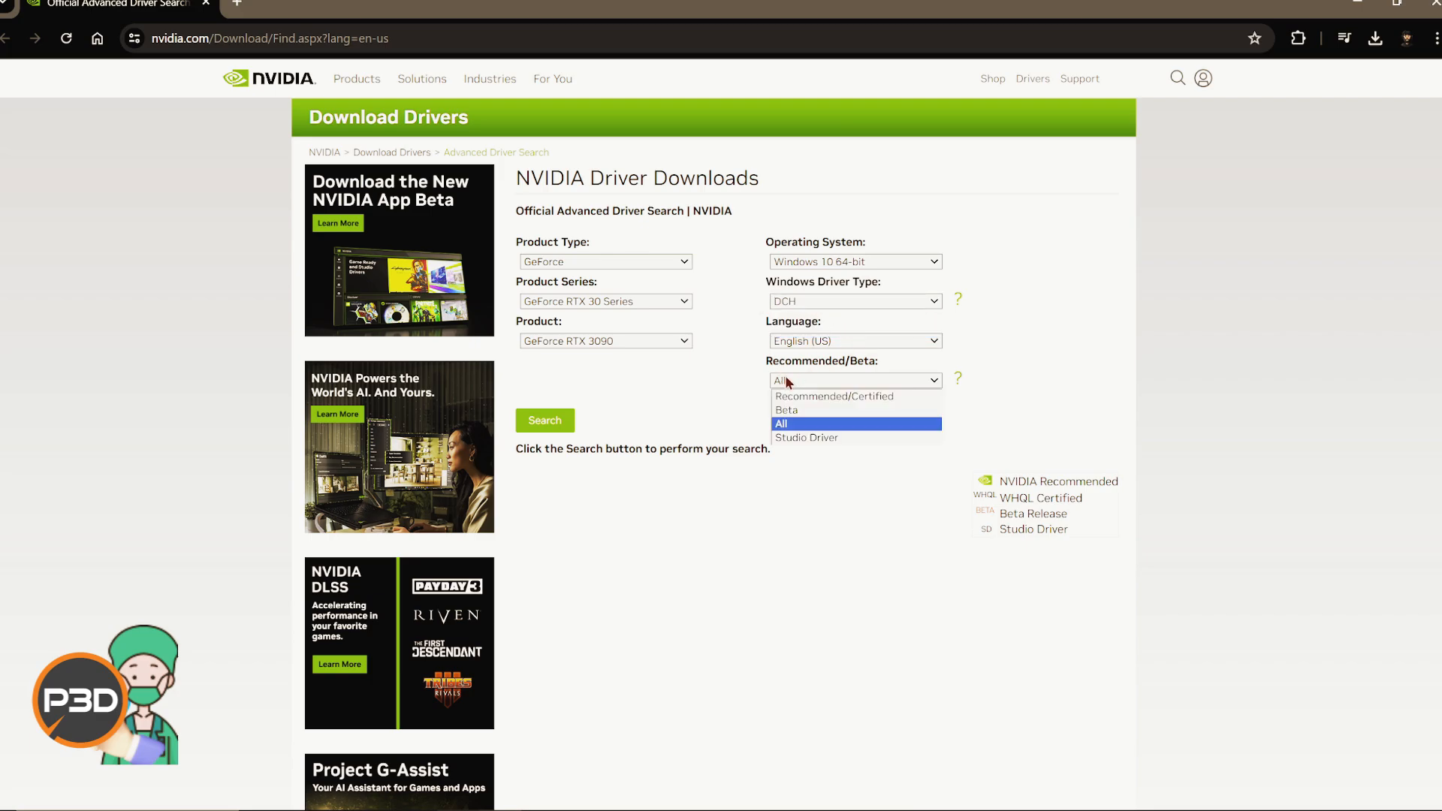
left_click(825, 437)
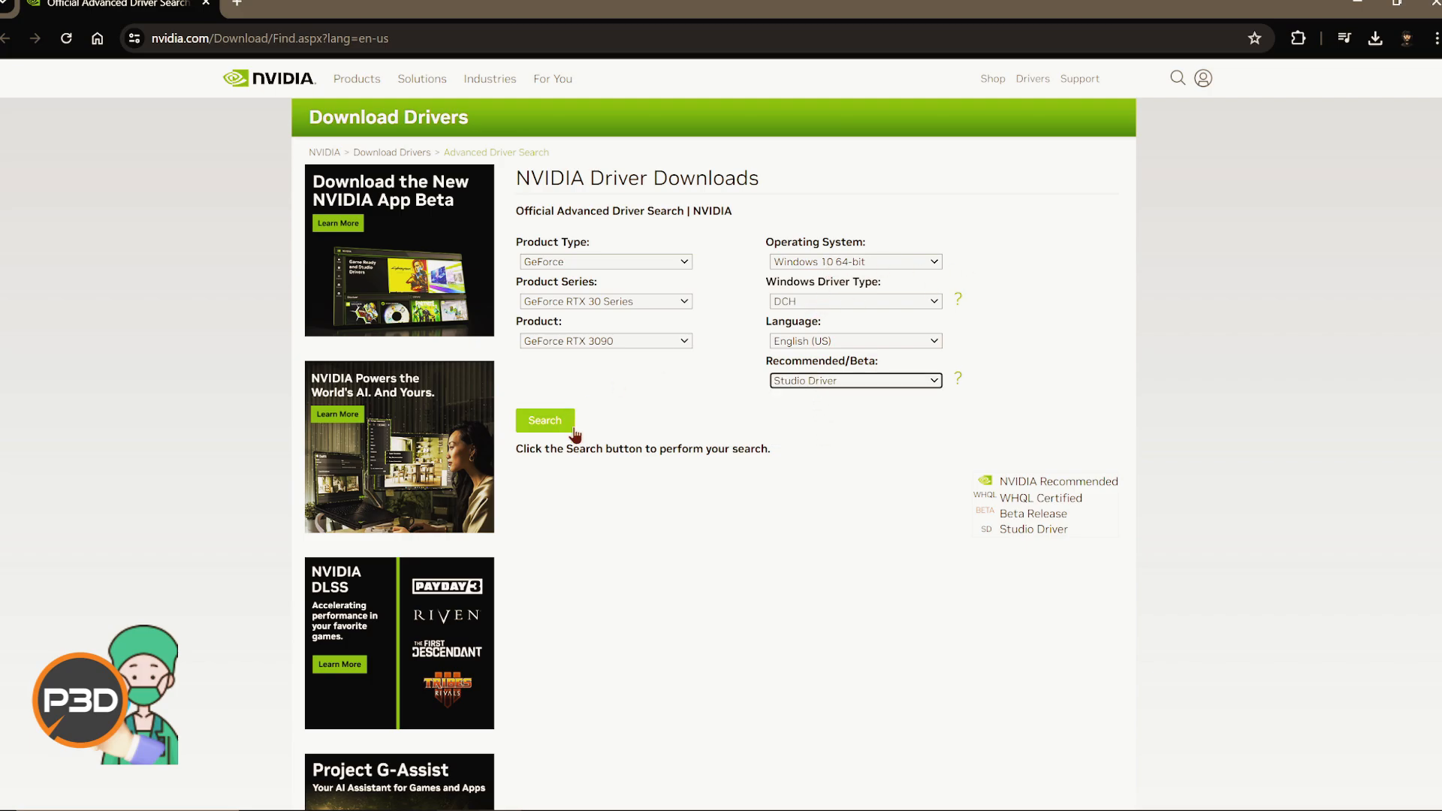
left_click(551, 423)
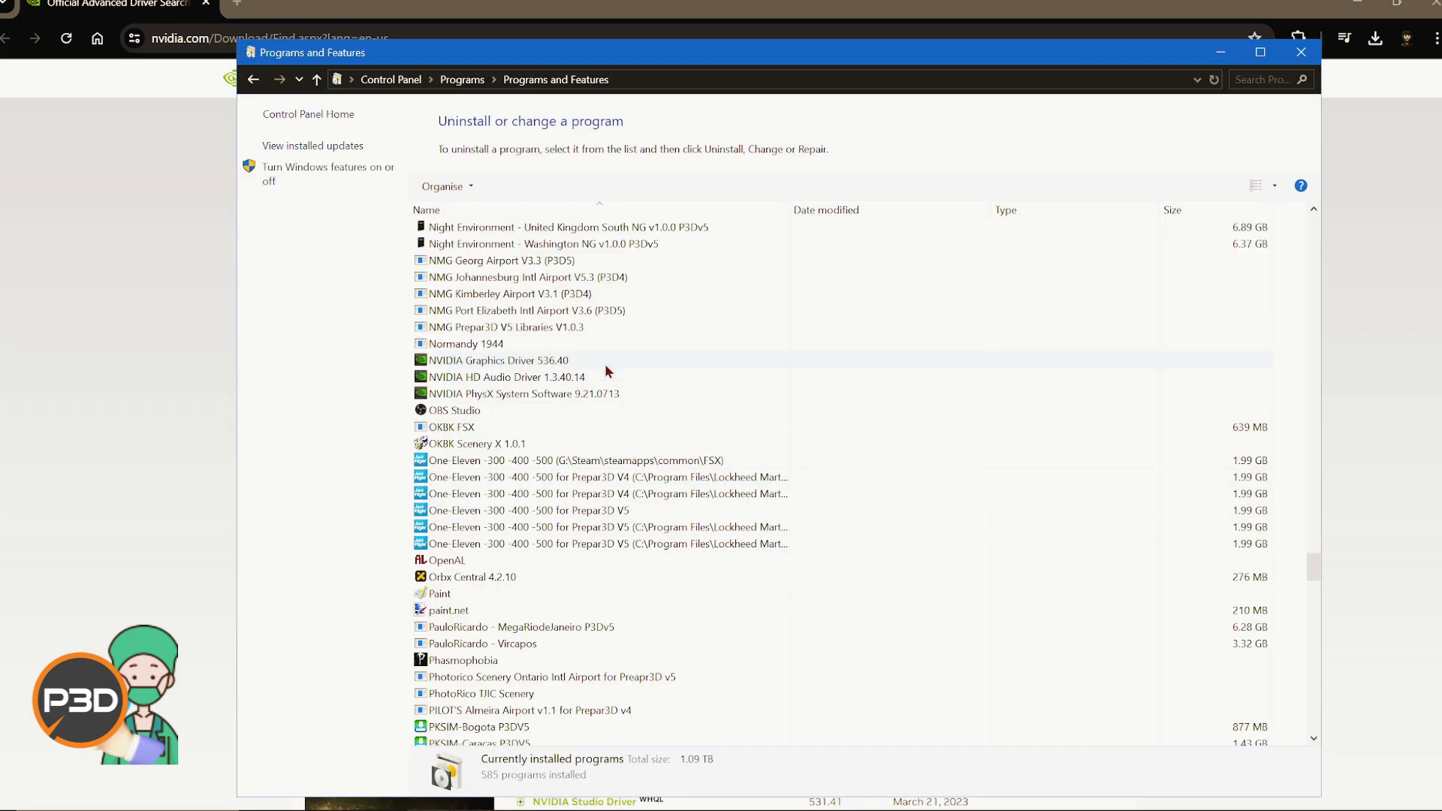
Step: Check the installed NVIDIA Graphics Driver version in Programs and Features and highlight the matching driver's release date in the search results
left_click(605, 364)
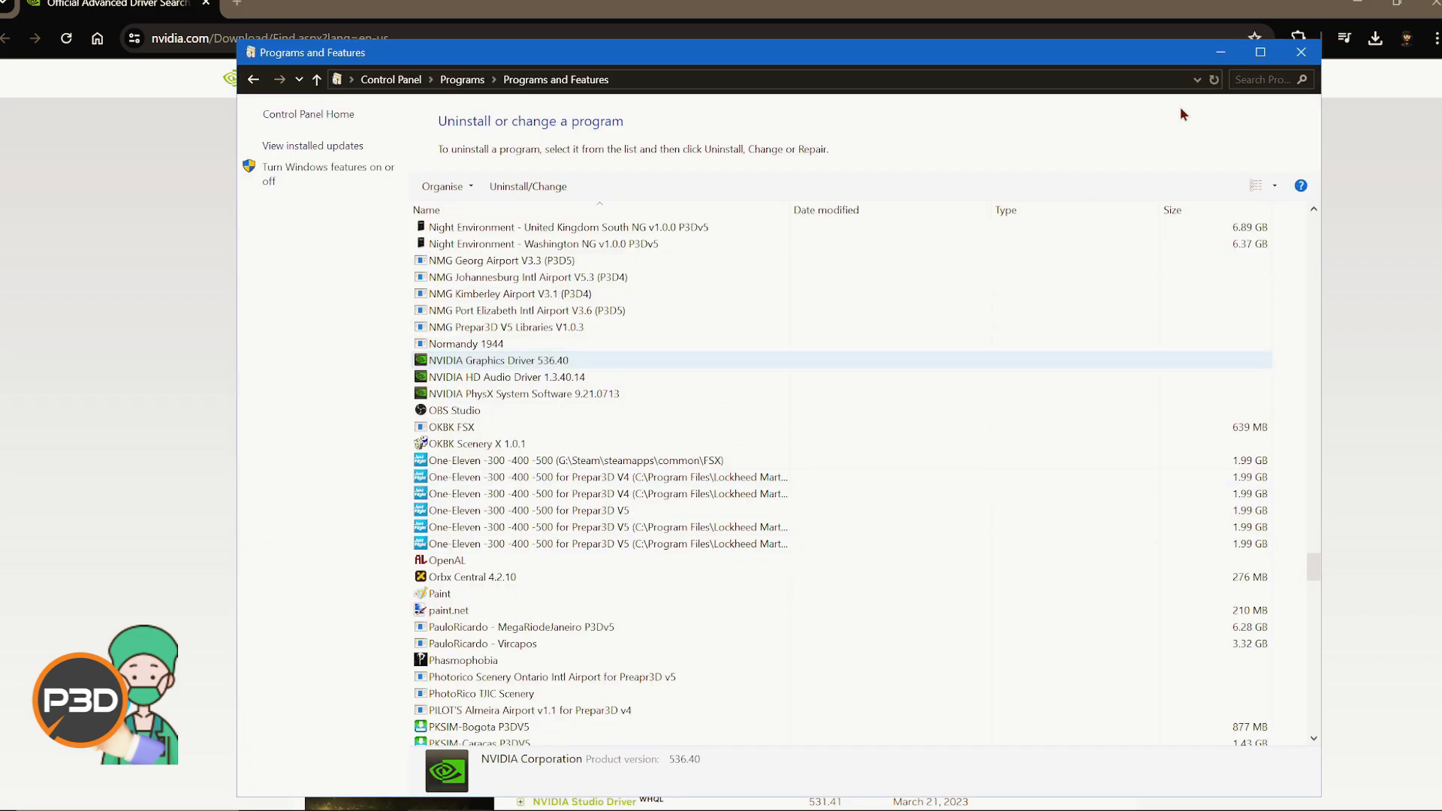
left_click(1219, 54)
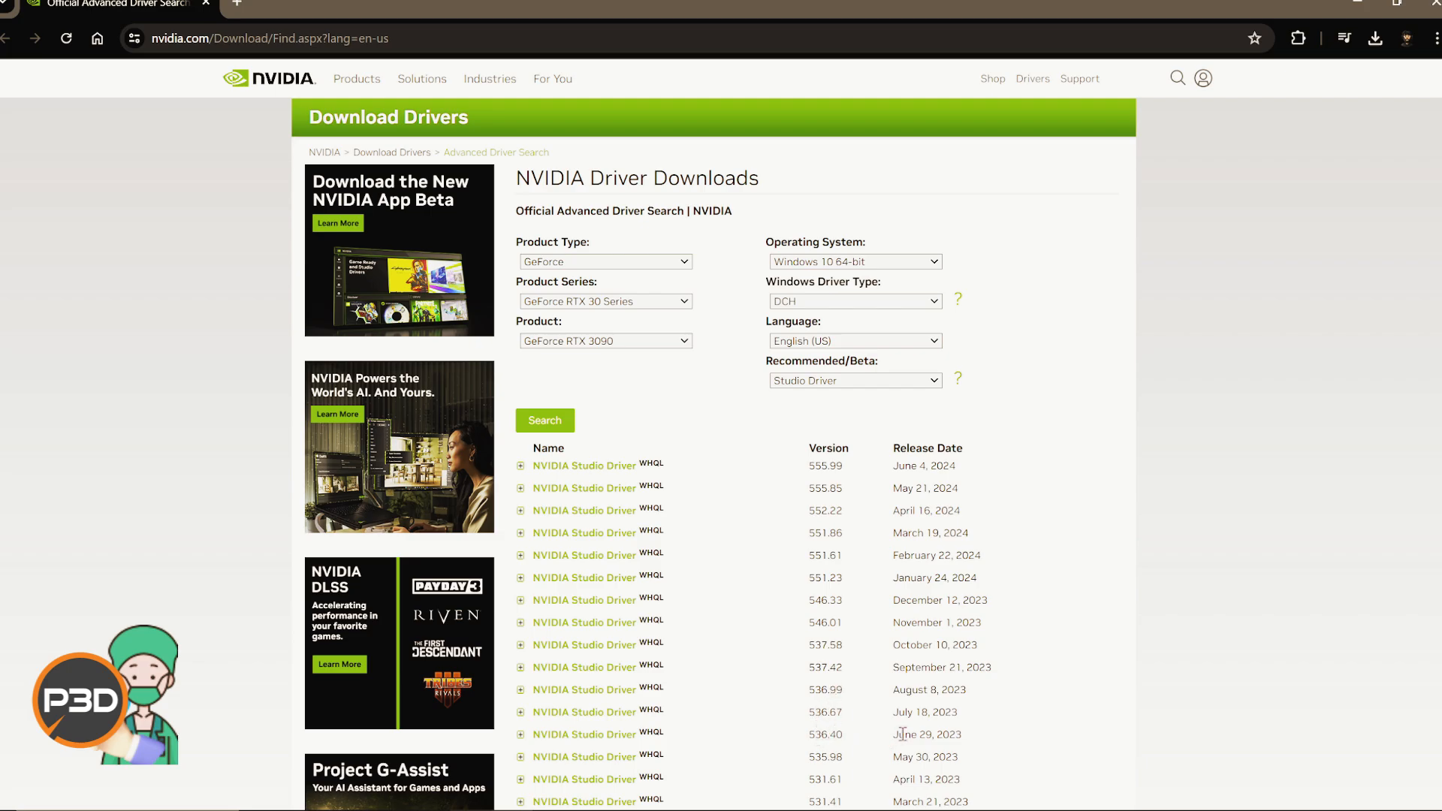
left_click_drag(894, 735, 982, 747)
Step: Expand the Studio Driver 555.99 entry and review its release highlights and fixed bugs
scroll(686, 465, "down", 3)
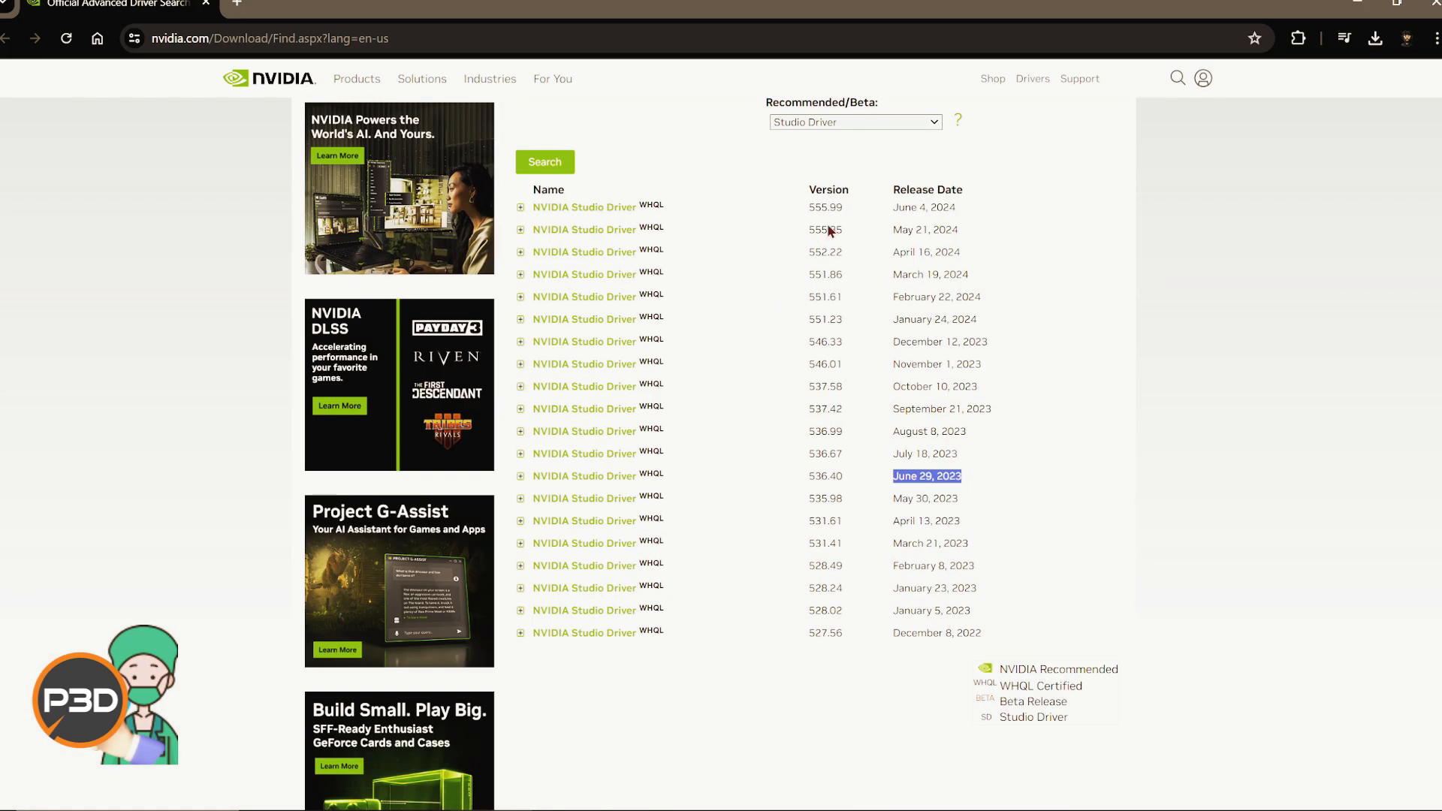
left_click(520, 208)
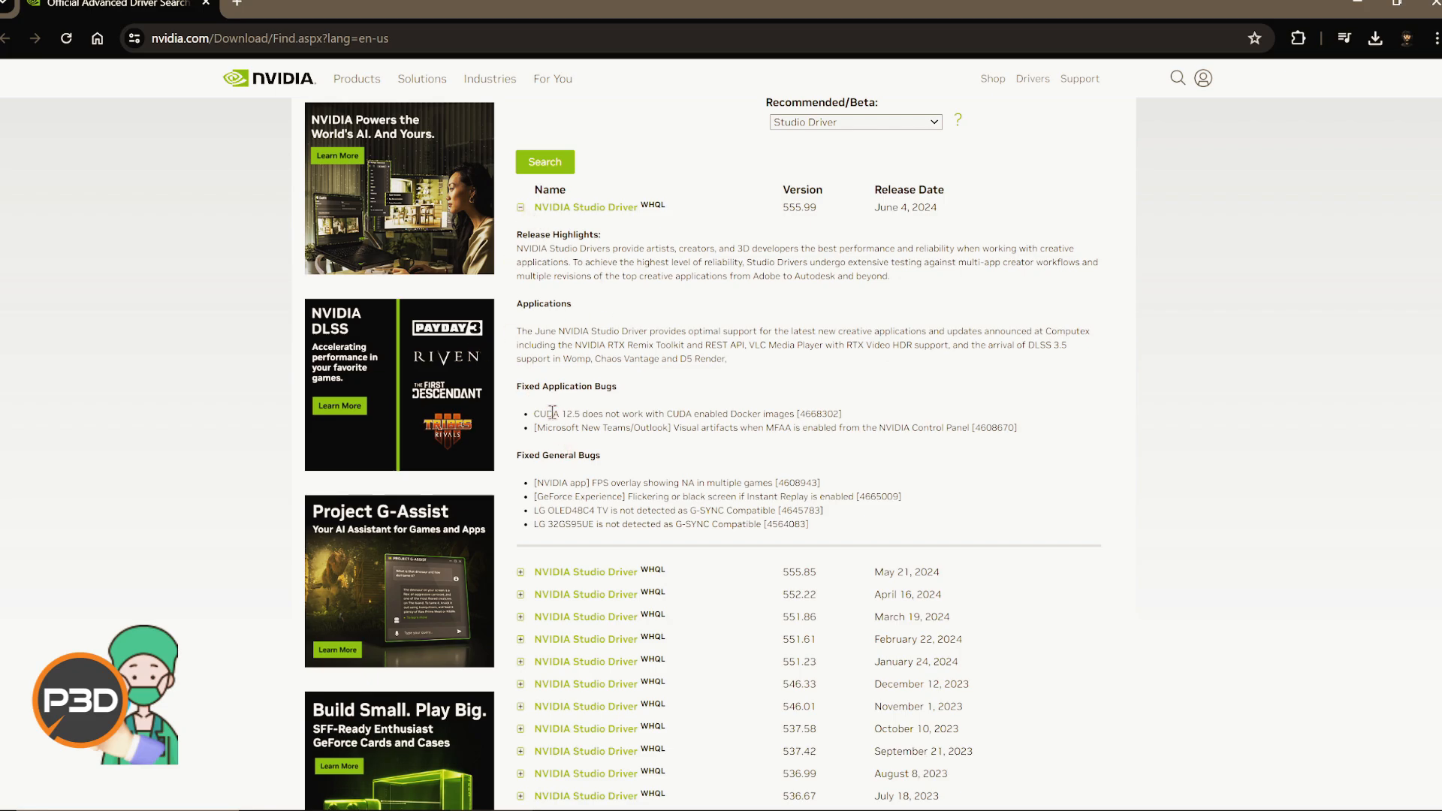
left_click_drag(535, 417, 679, 423)
left_click(720, 440)
scroll(672, 499, "down", 2)
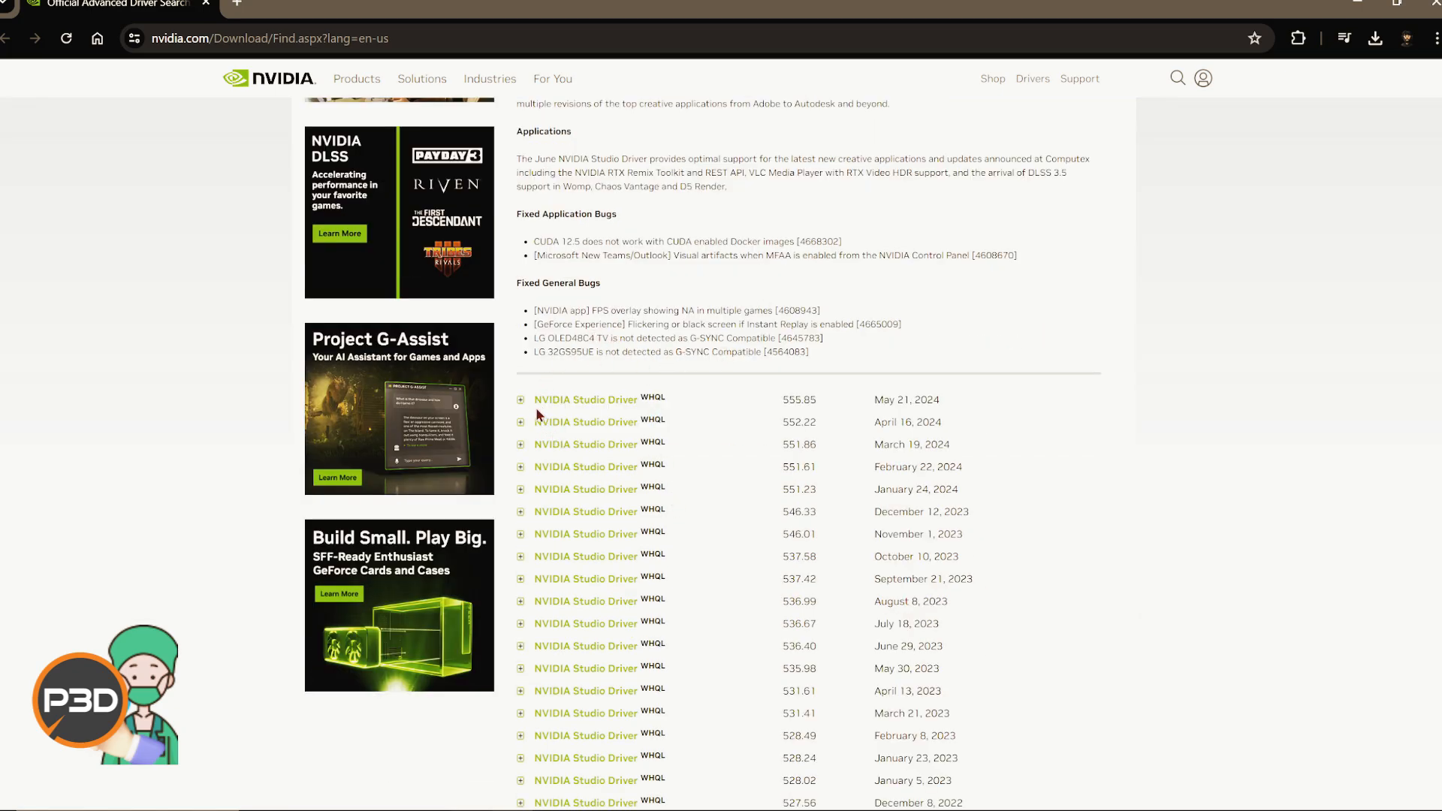
scroll(544, 270, "up", 1)
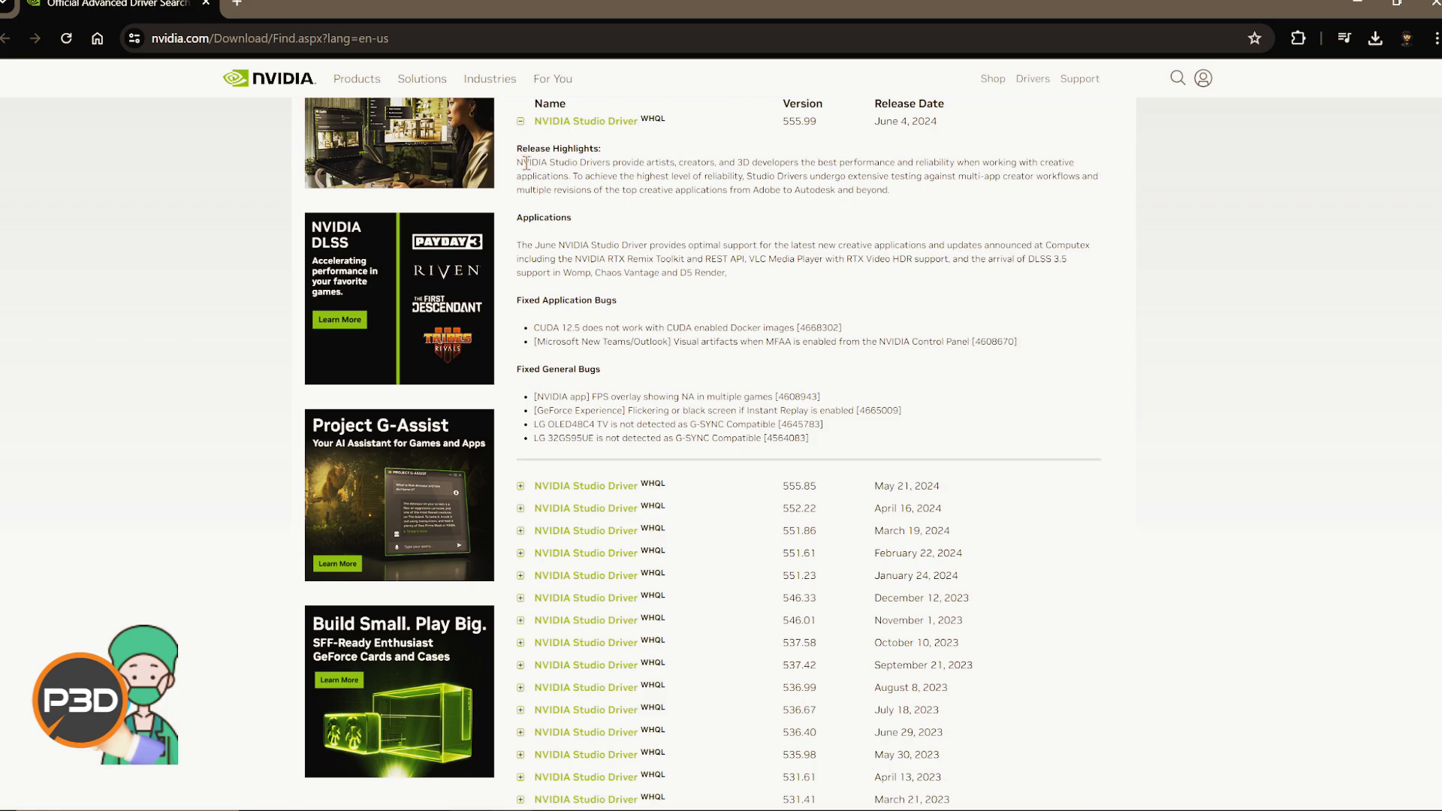
Step: Expand the Studio Driver 555.85 and 552.22 entries and review their release highlights and bug fixes
left_click(521, 488)
scroll(616, 593, "down", 2)
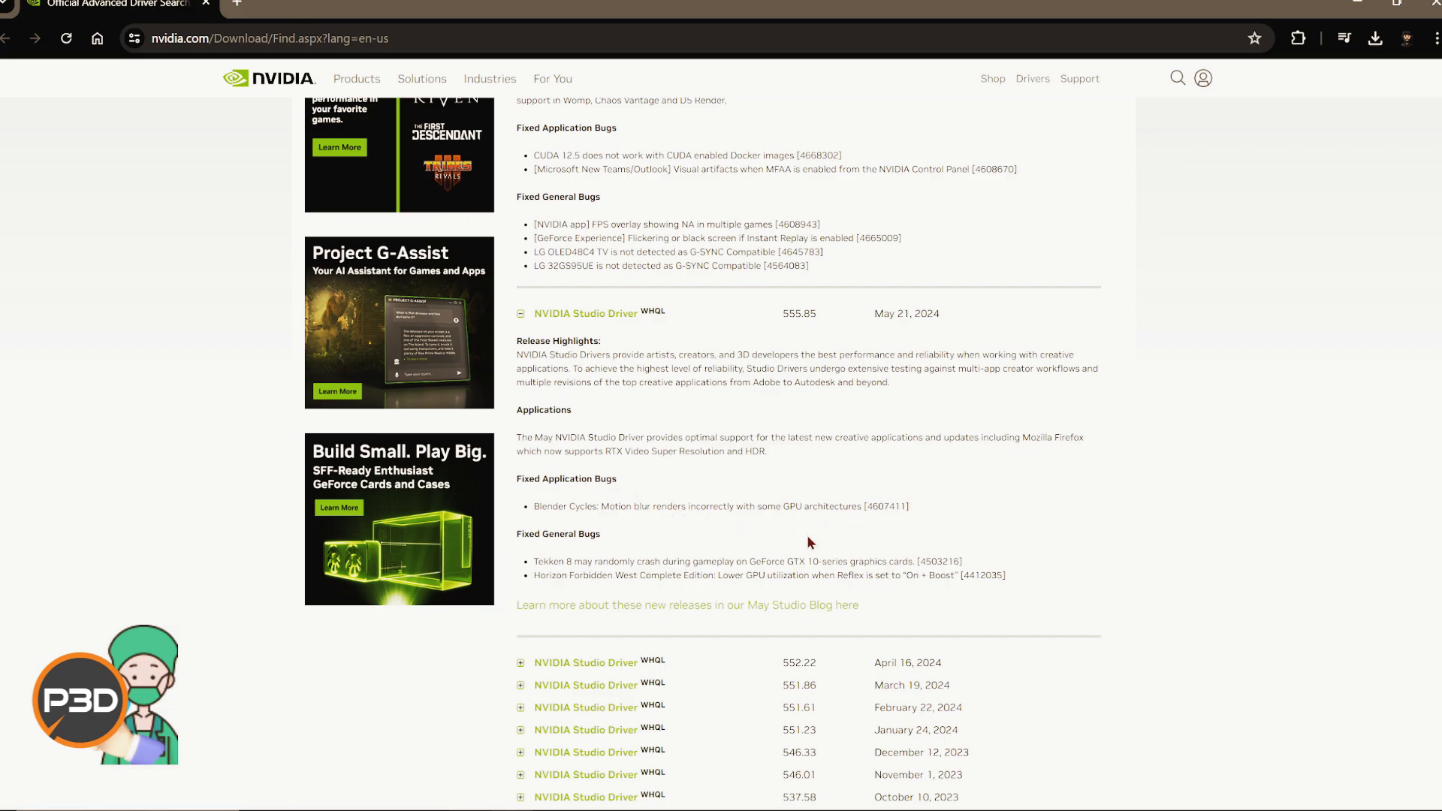
scroll(786, 524, "down", 2)
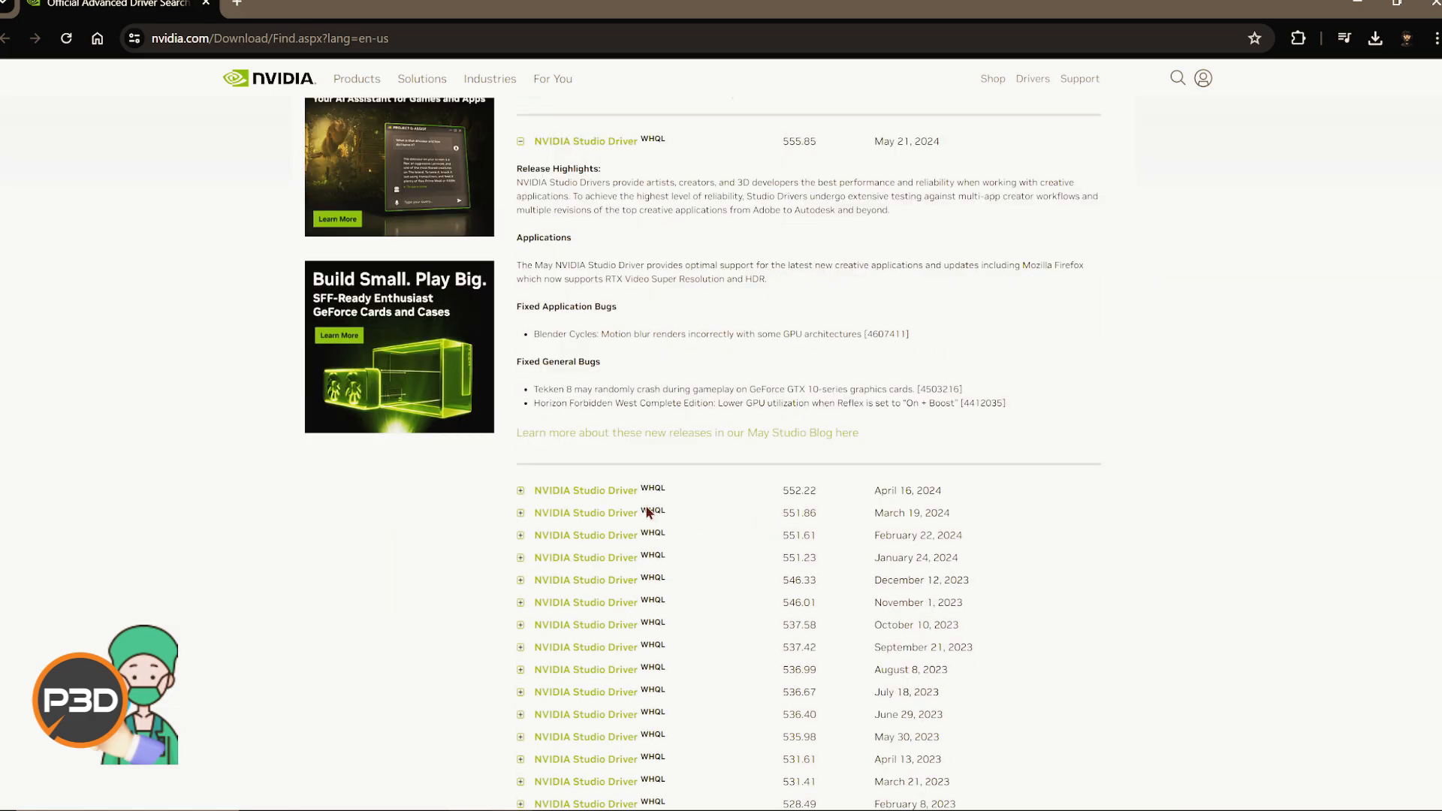
left_click(520, 492)
scroll(617, 526, "down", 3)
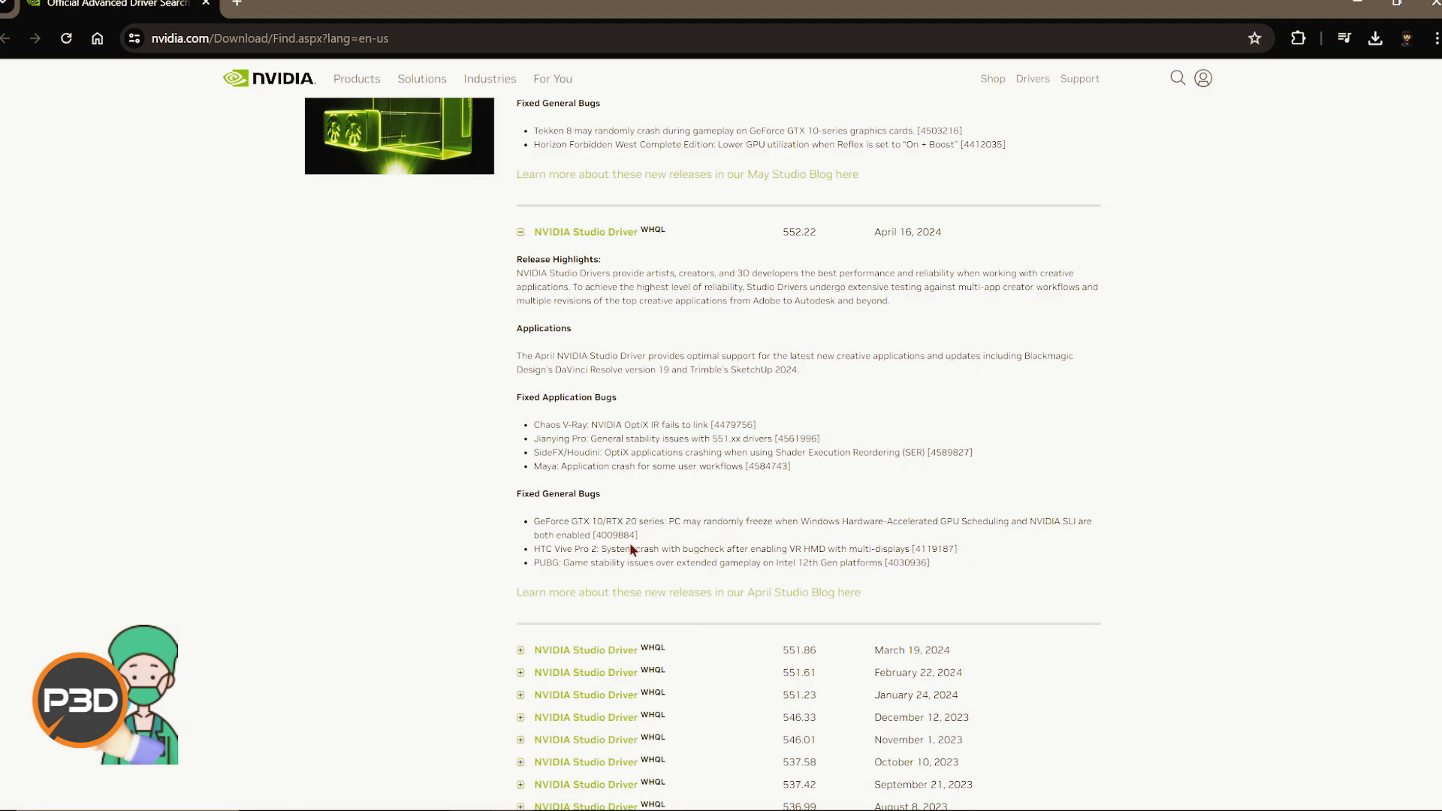
Step: Open the download page of NVIDIA Studio Driver 555.99, then close the browser window
scroll(820, 559, "up", 5)
scroll(813, 523, "up", 4)
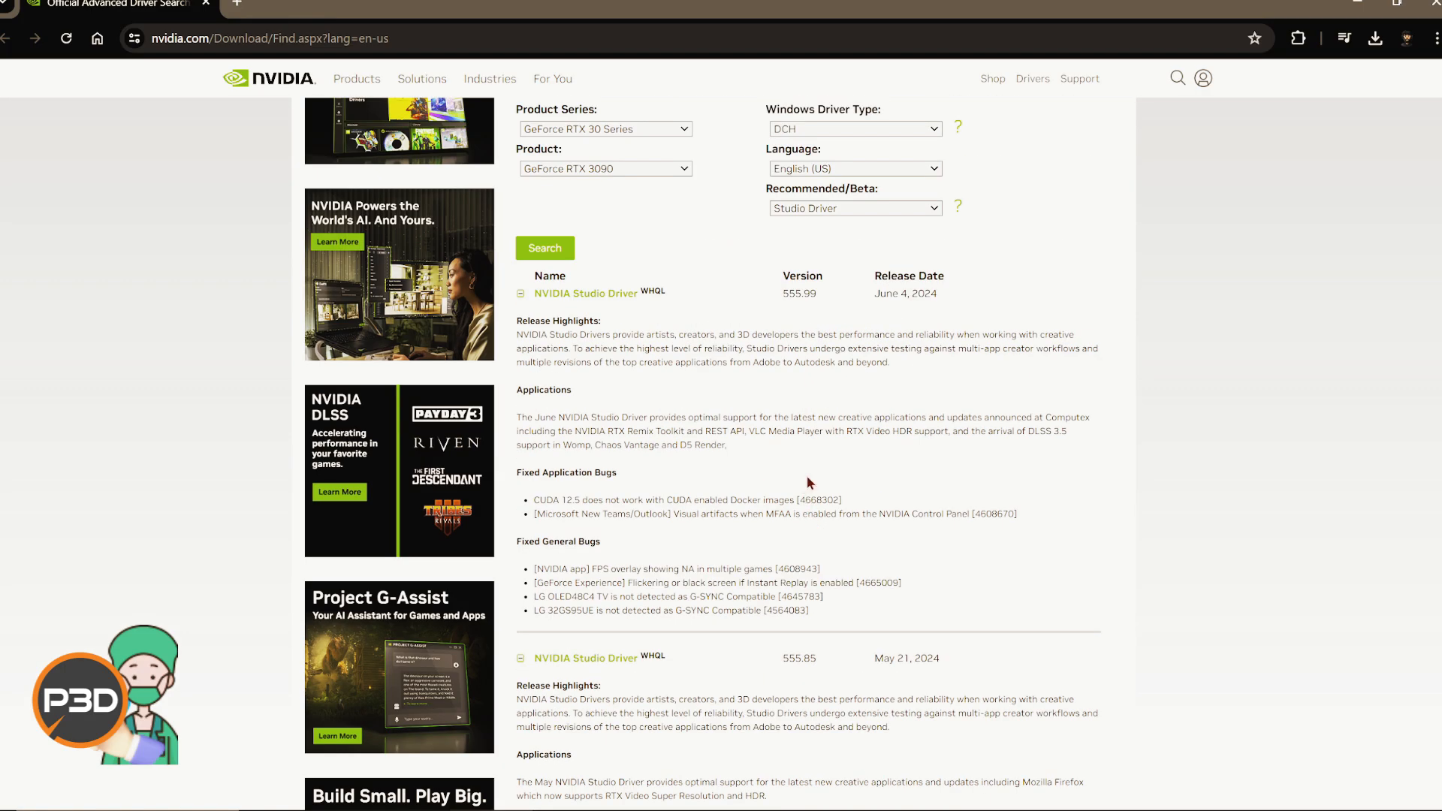
left_click(585, 293)
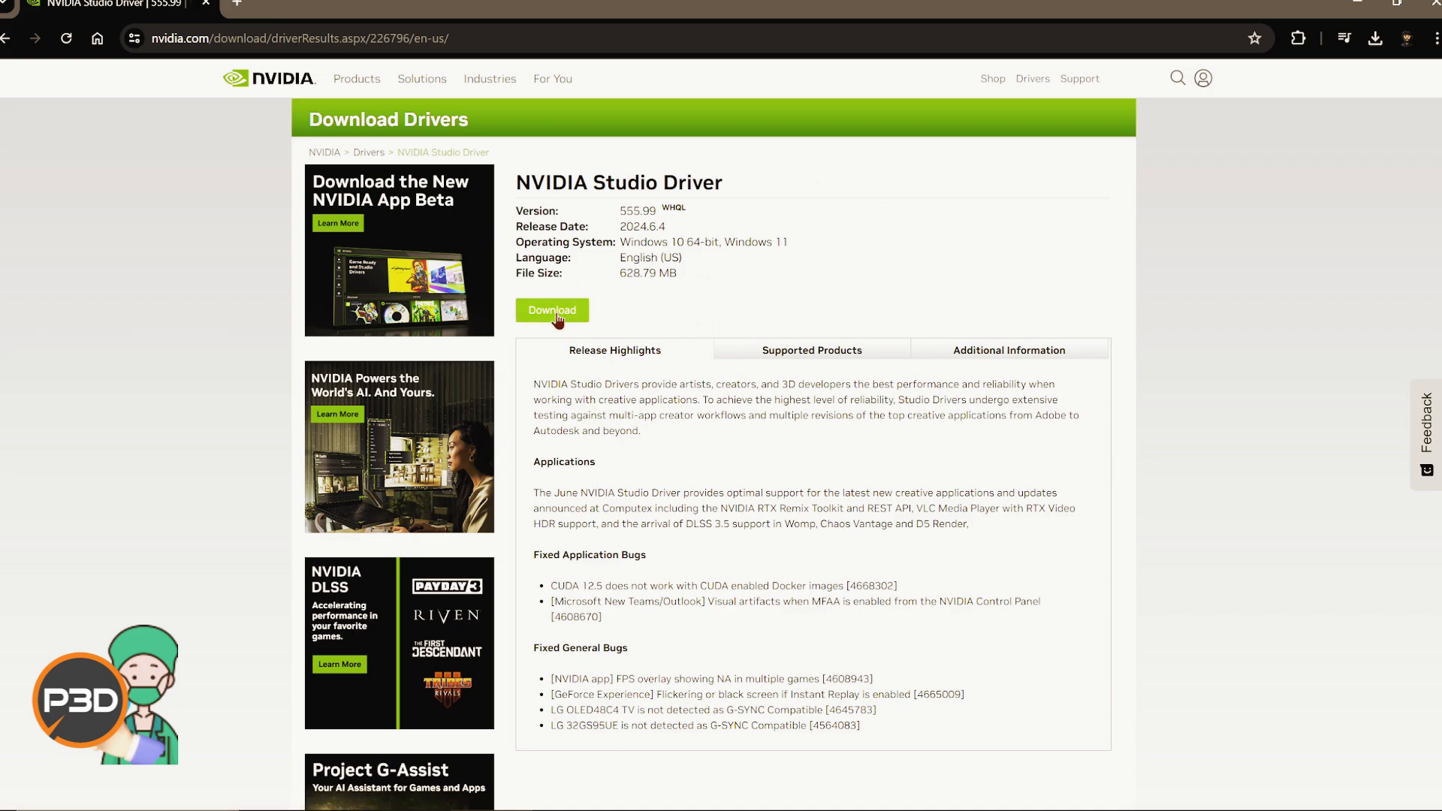
left_click(1435, 5)
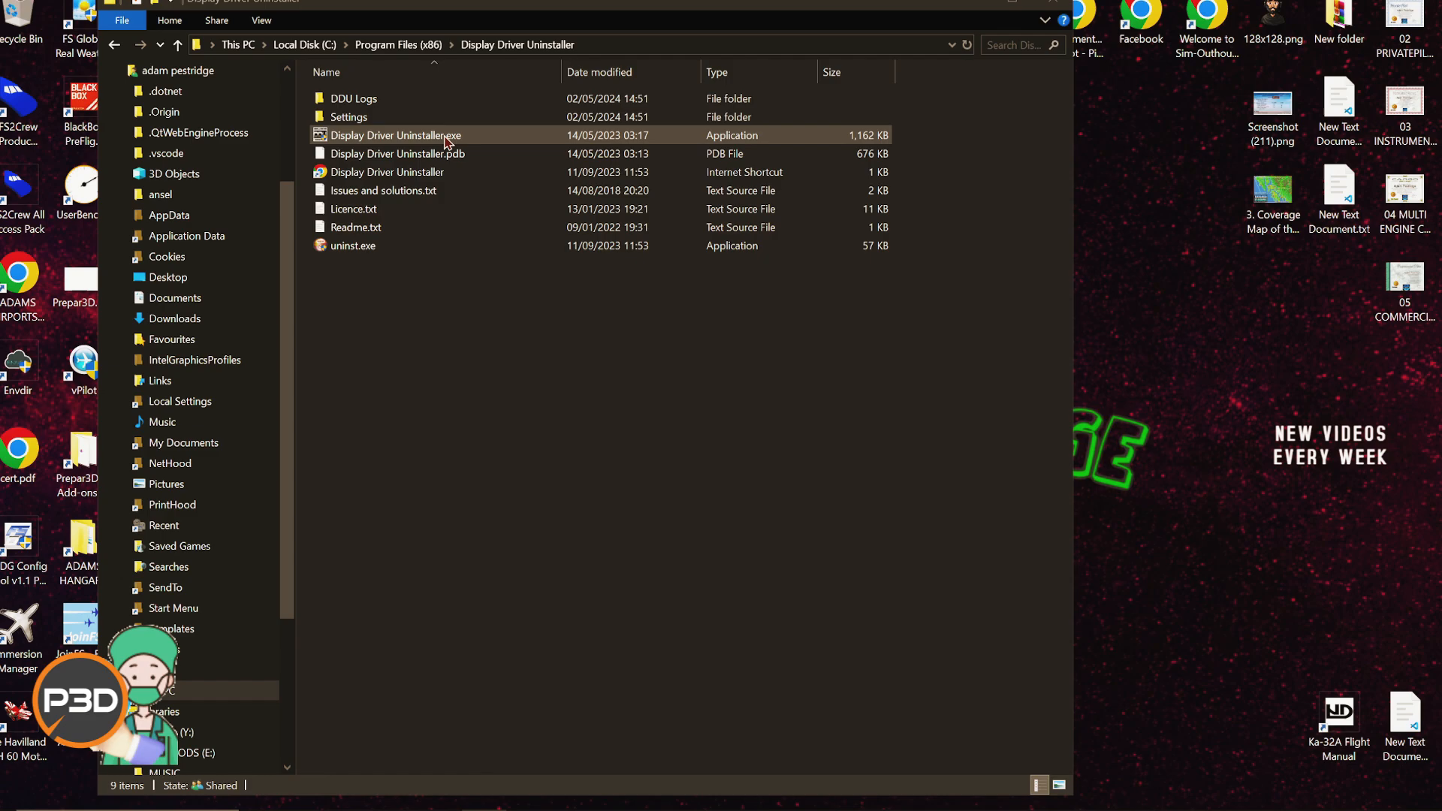
left_click(563, 418)
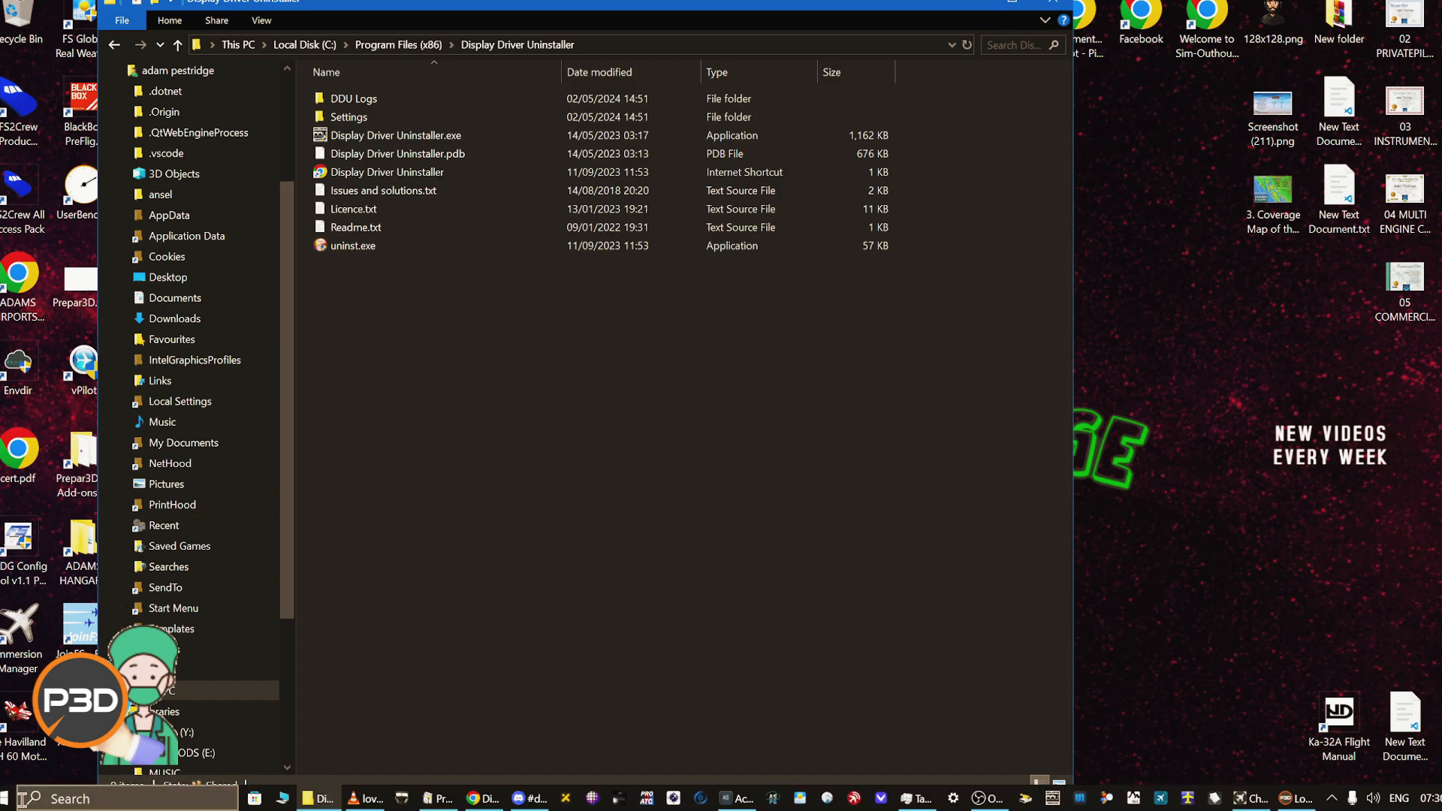
right_click(8, 797)
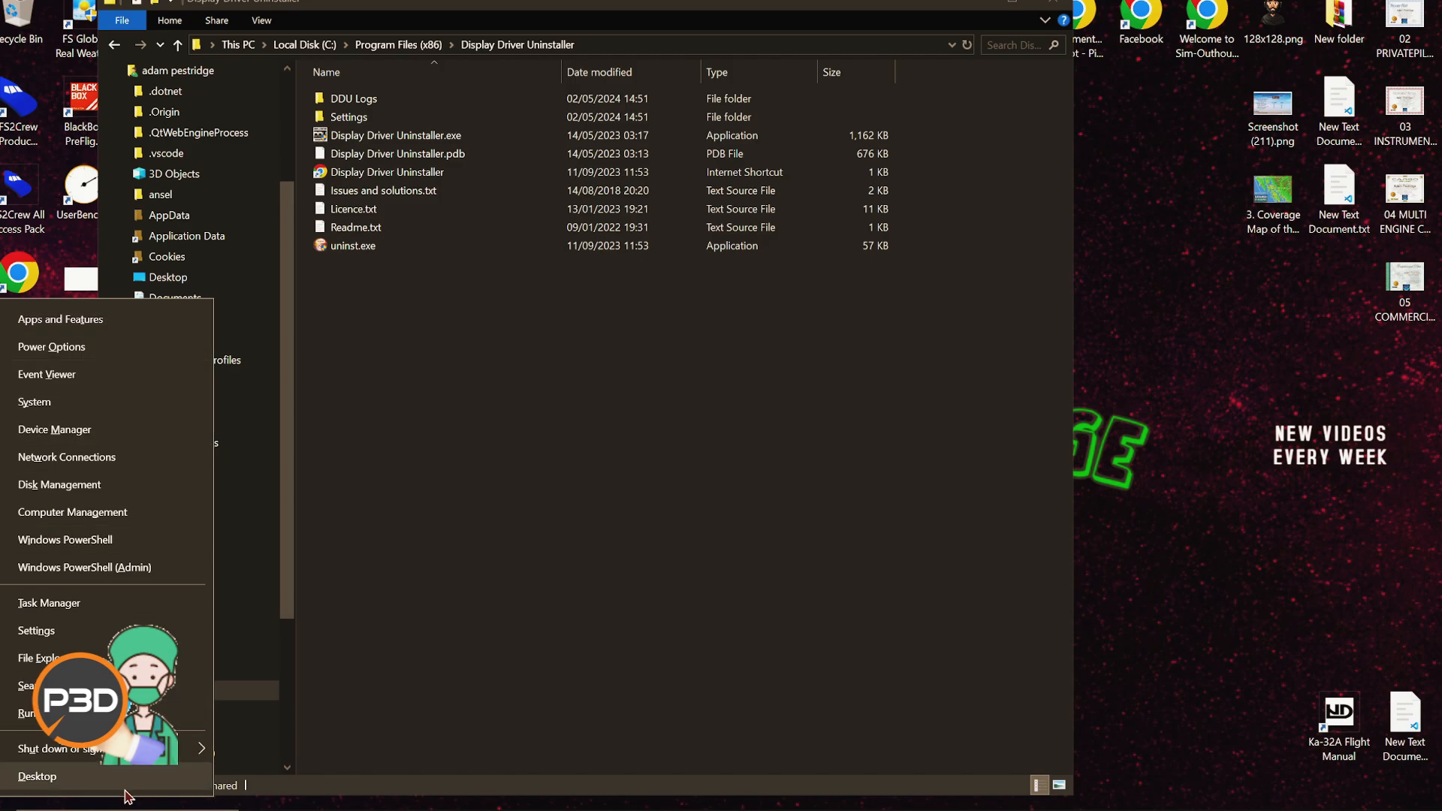
left_click(529, 598)
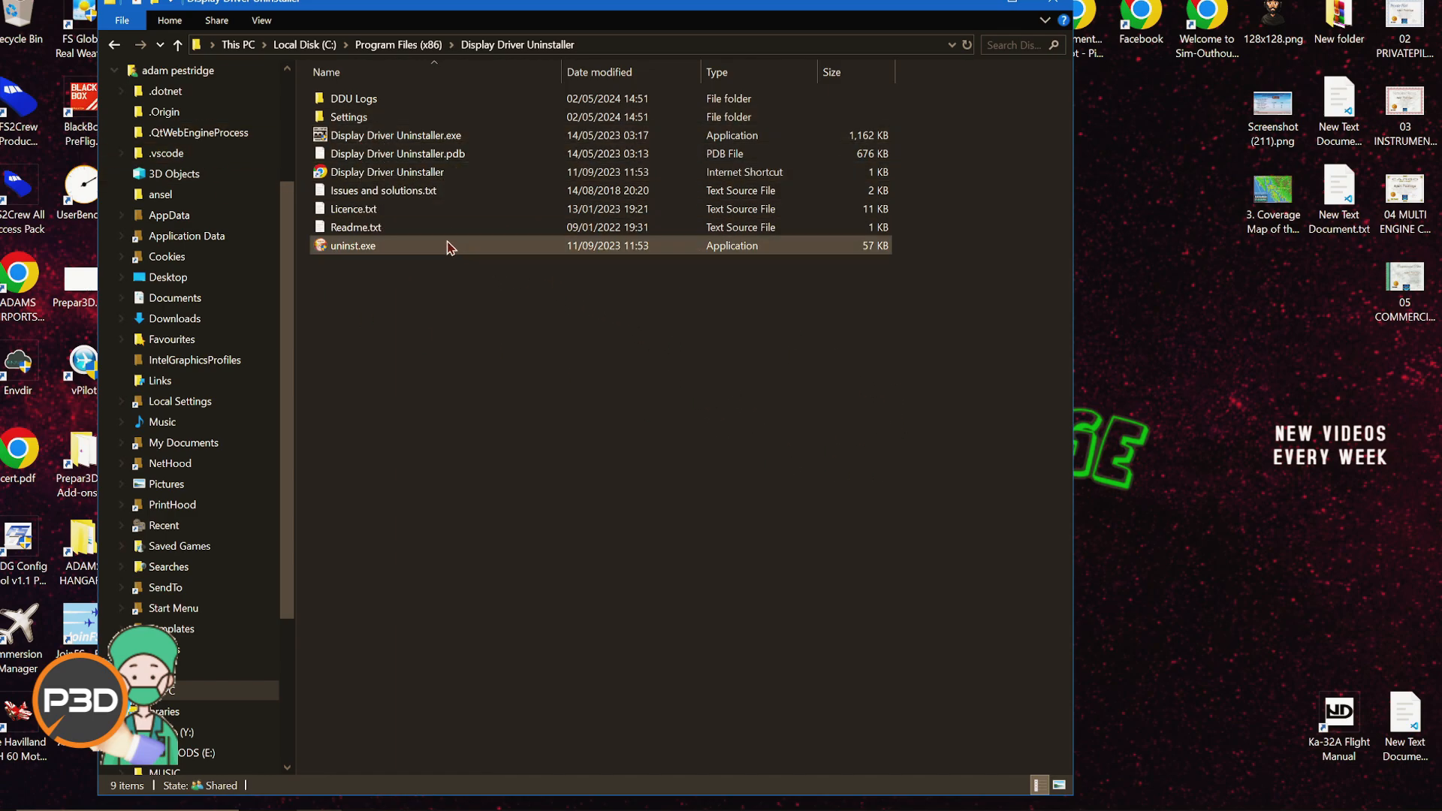
Step: Launch Display Driver Uninstaller.exe from the Display Driver Uninstaller folder in Program Files (x86)
left_click(394, 135)
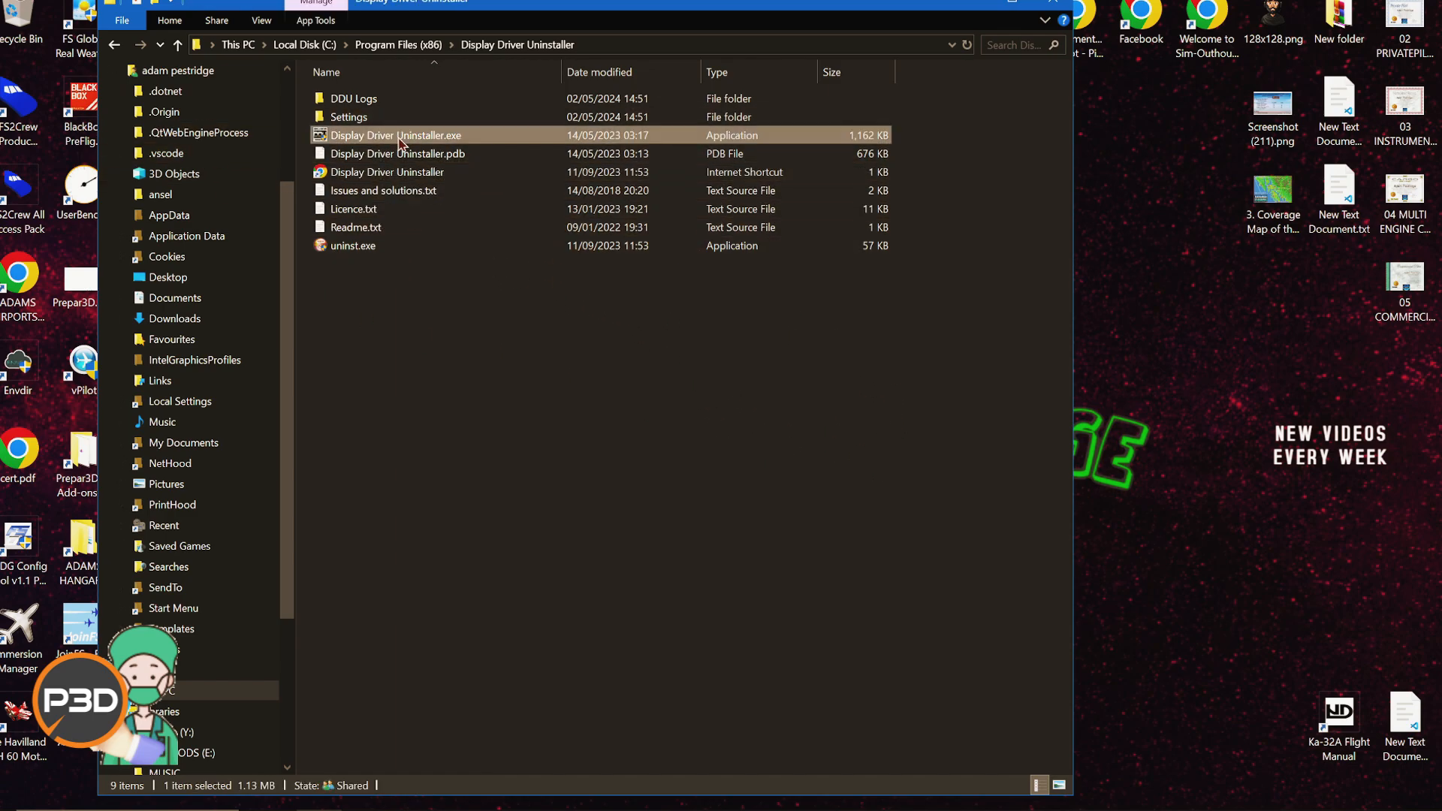
right_click(396, 136)
left_click(299, 170)
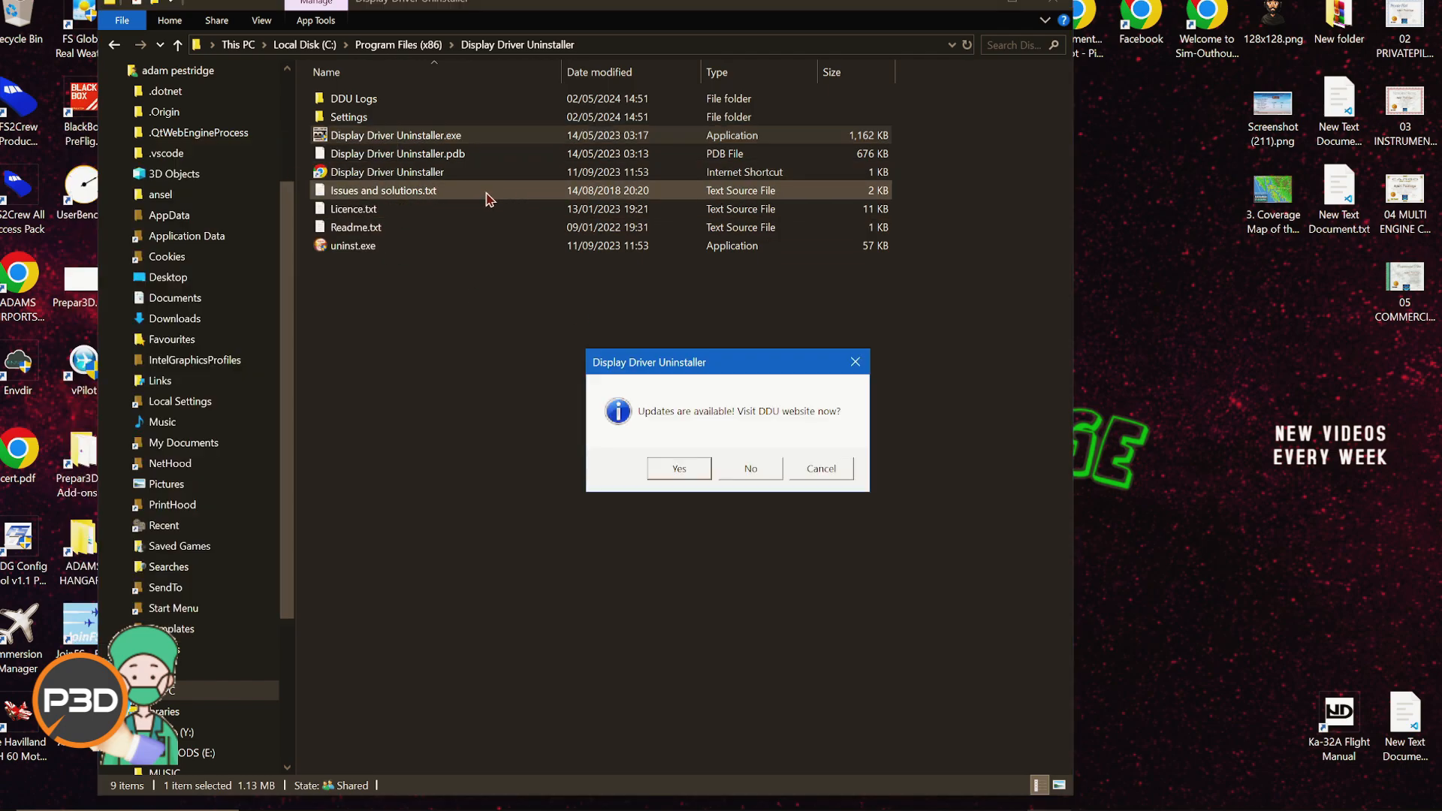
Step: Dismiss the update notices of Display Driver Uninstaller without visiting the DDU website
left_click(732, 470)
left_click(853, 468)
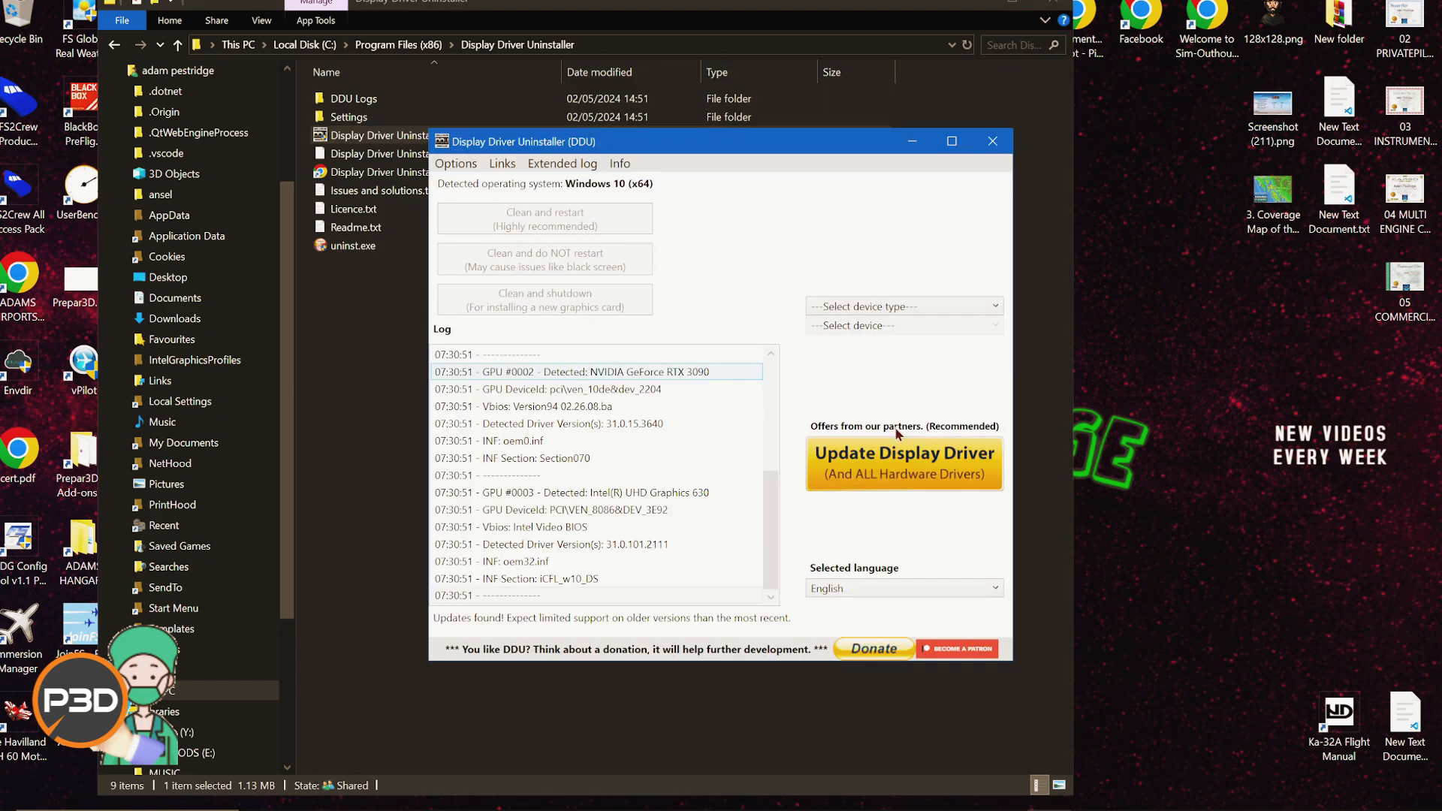
left_click(820, 468)
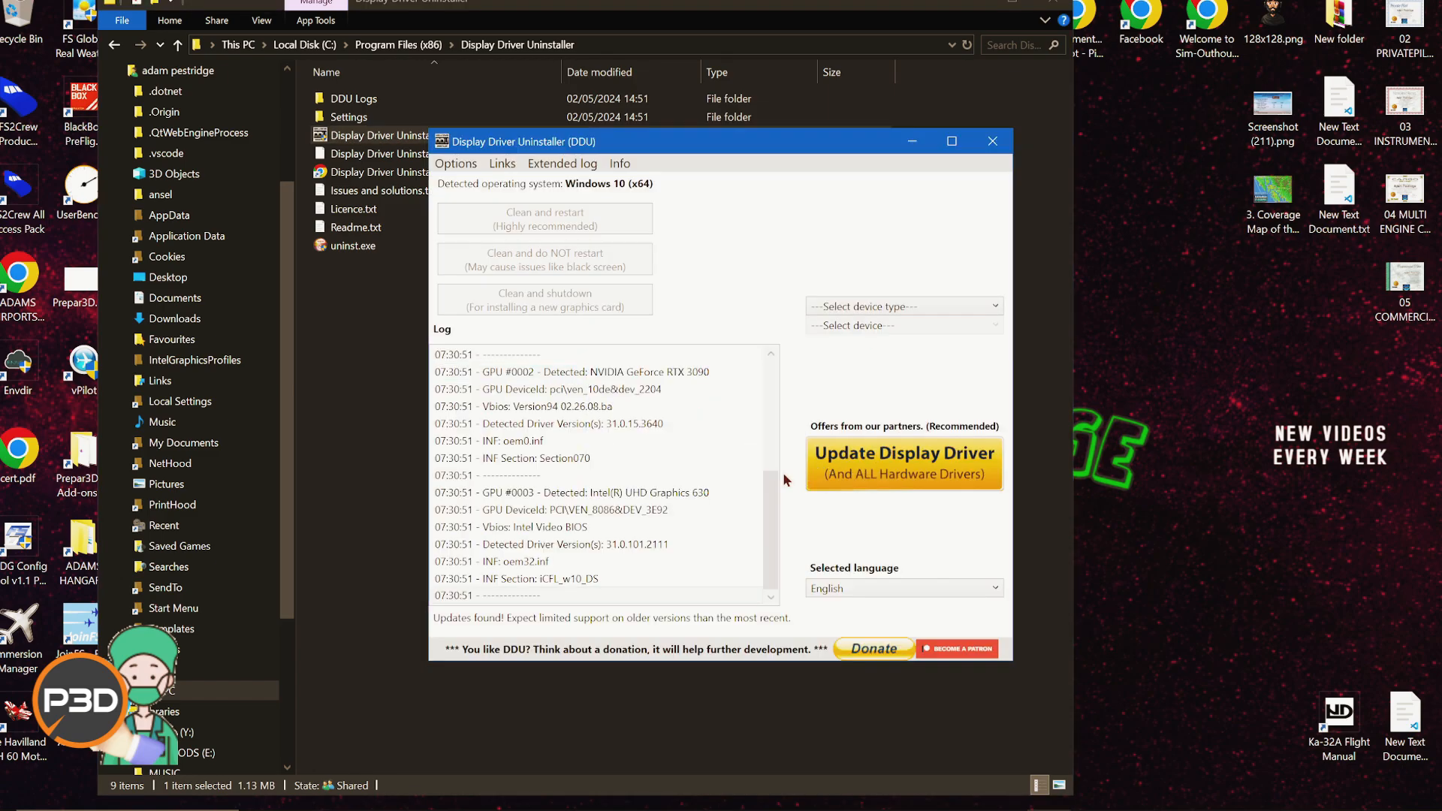
left_click(843, 473)
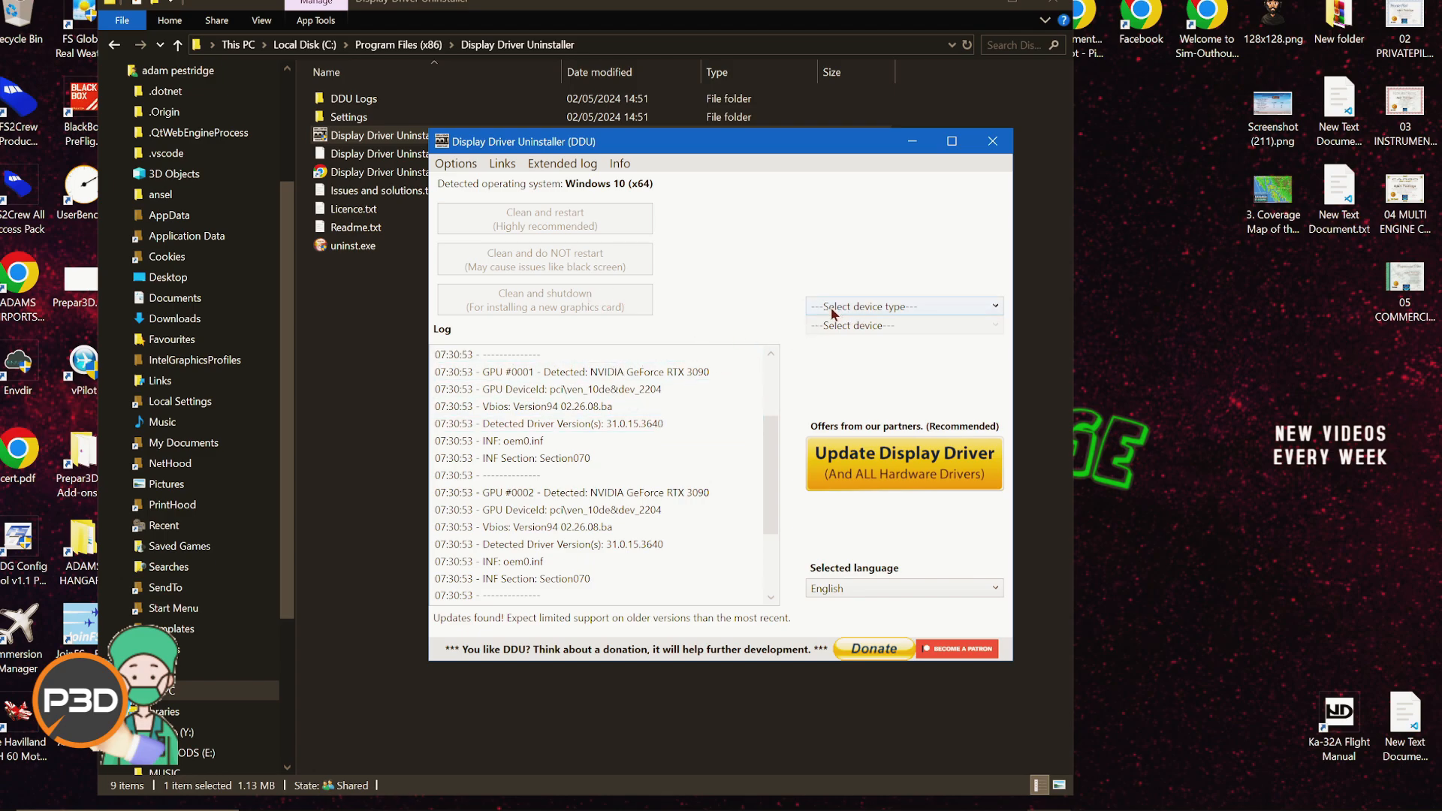
Step: Set the device type to GPU and the device to NVIDIA in Display Driver Uninstaller
left_click(852, 314)
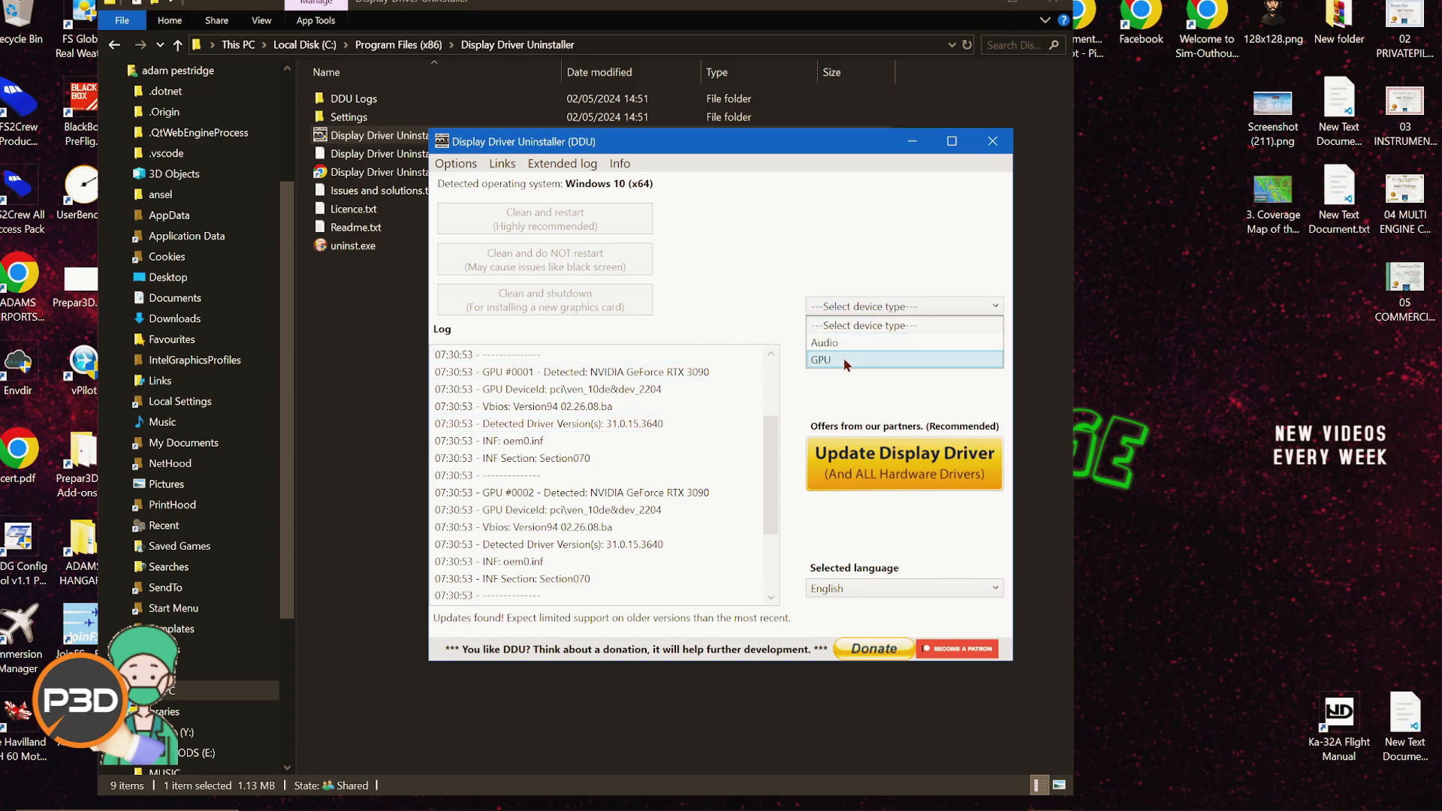
left_click(820, 360)
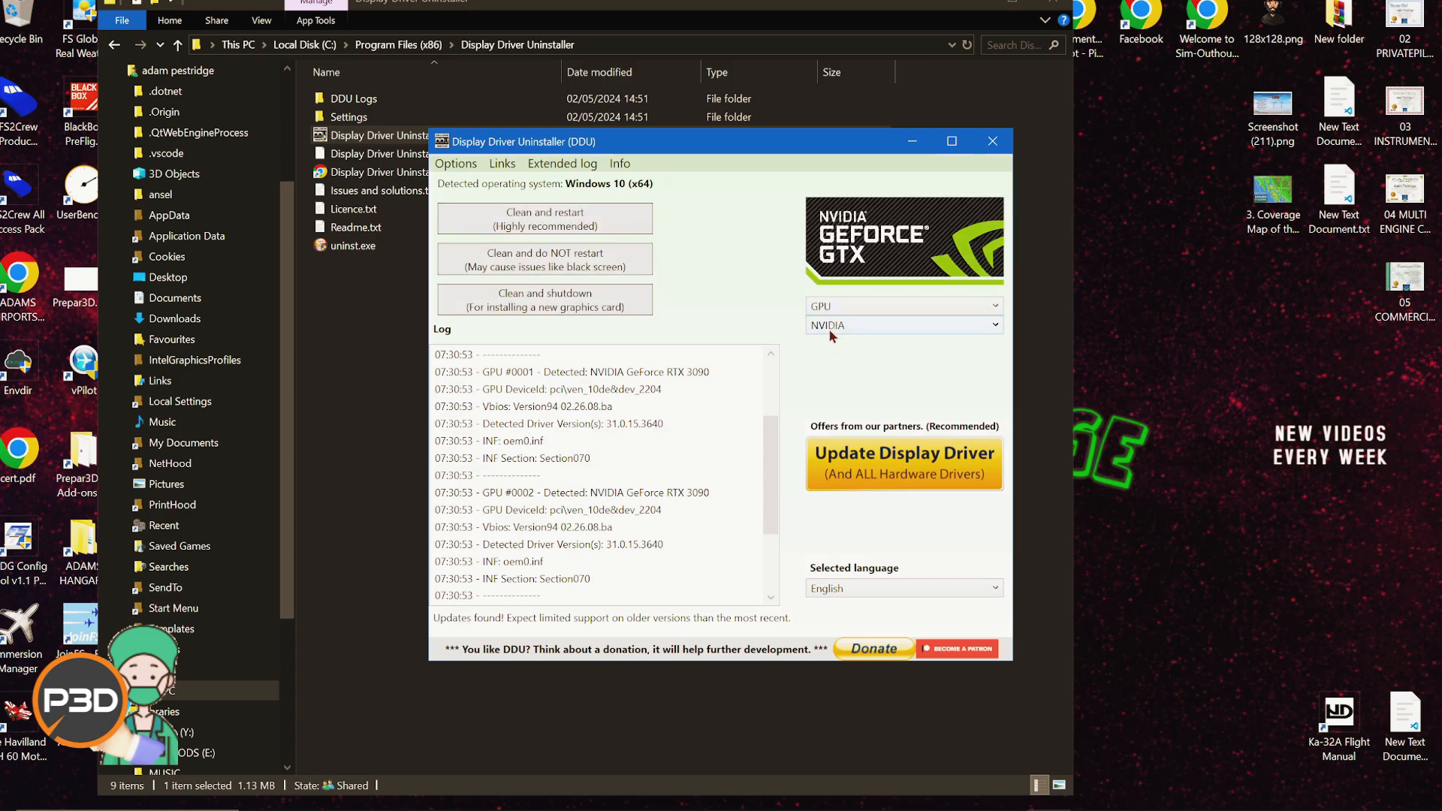
left_click(830, 331)
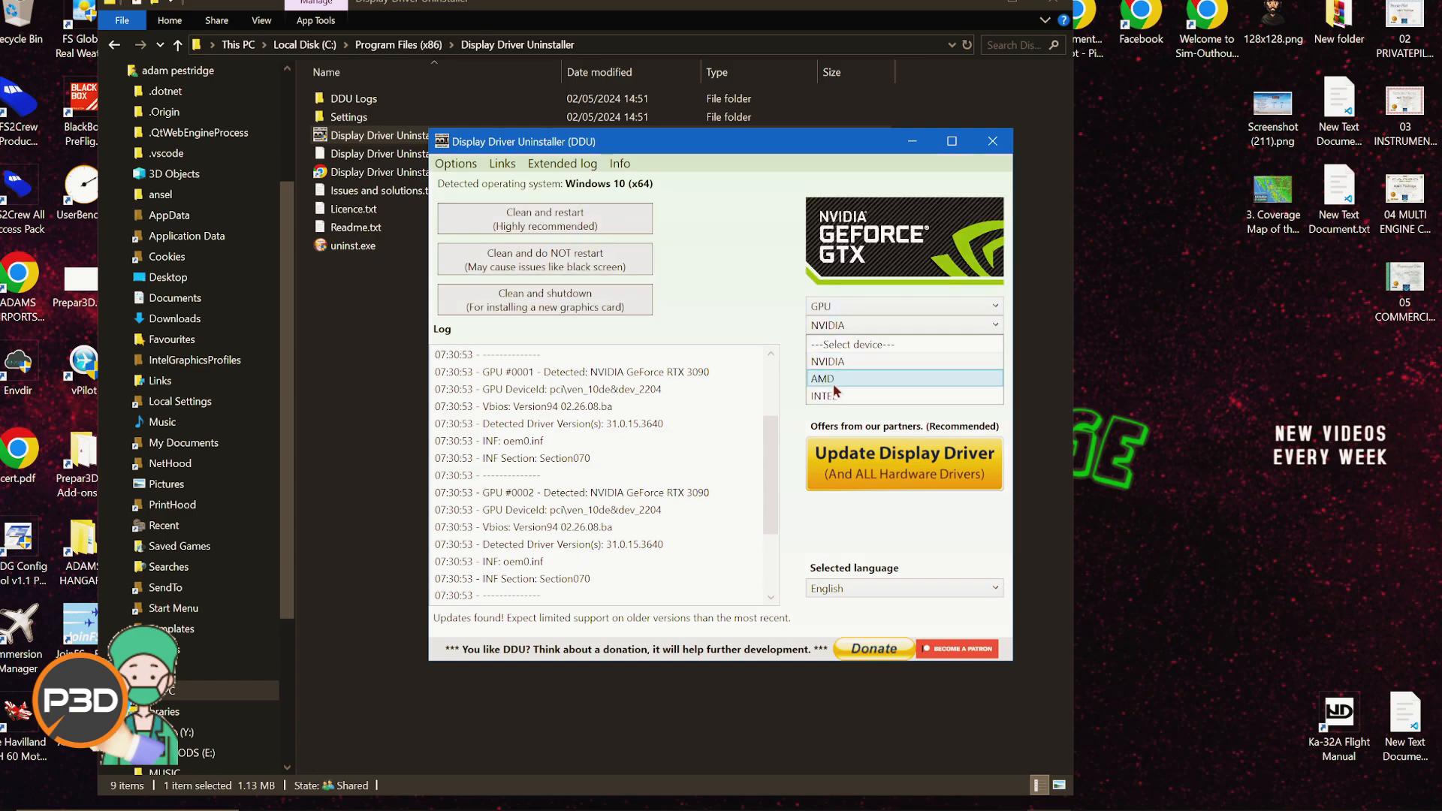
left_click(831, 362)
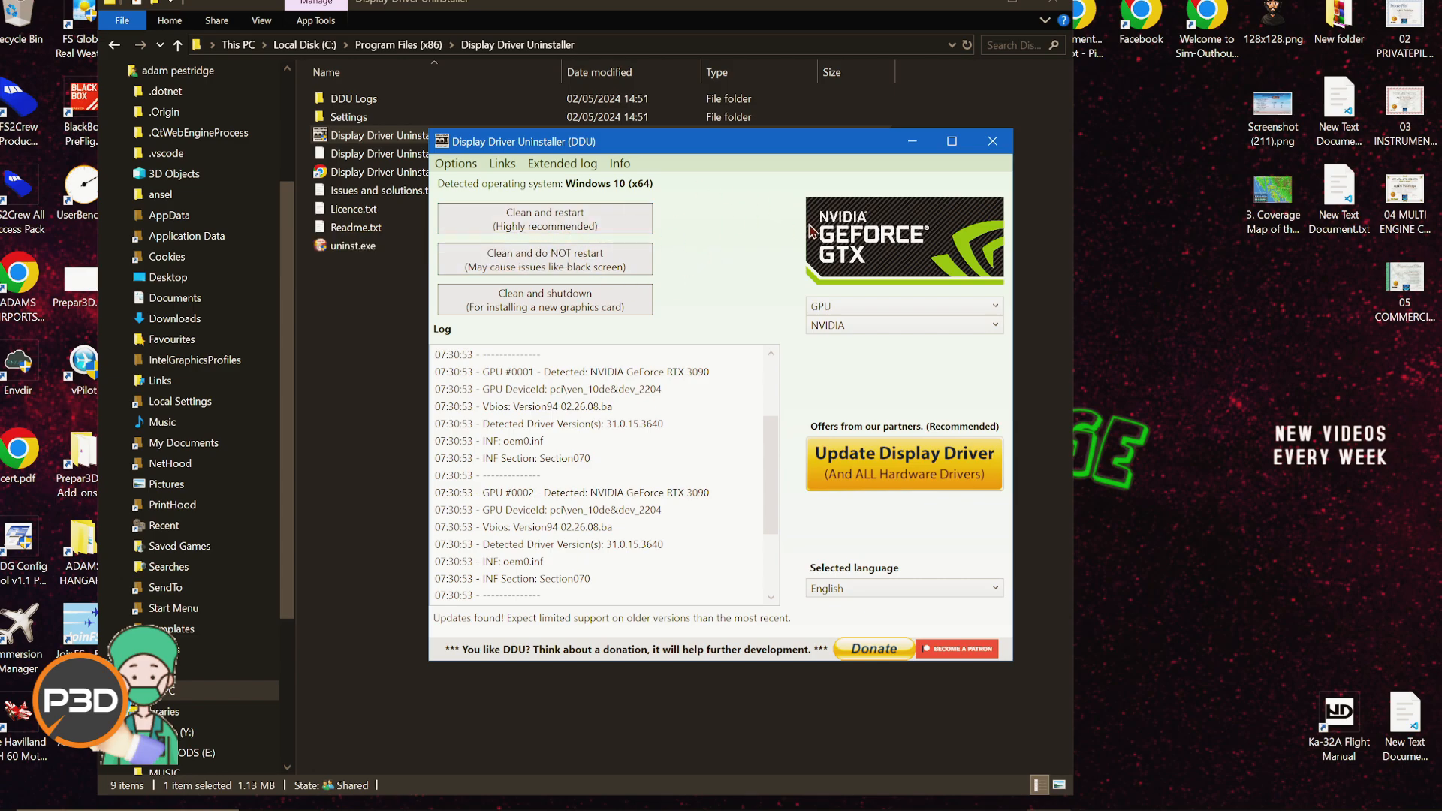
Step: Close Display Driver Uninstaller and select the Program Files, Program Files (x86) and ProgramData folders on Local Disk (C:)
left_click(992, 141)
left_click(651, 414)
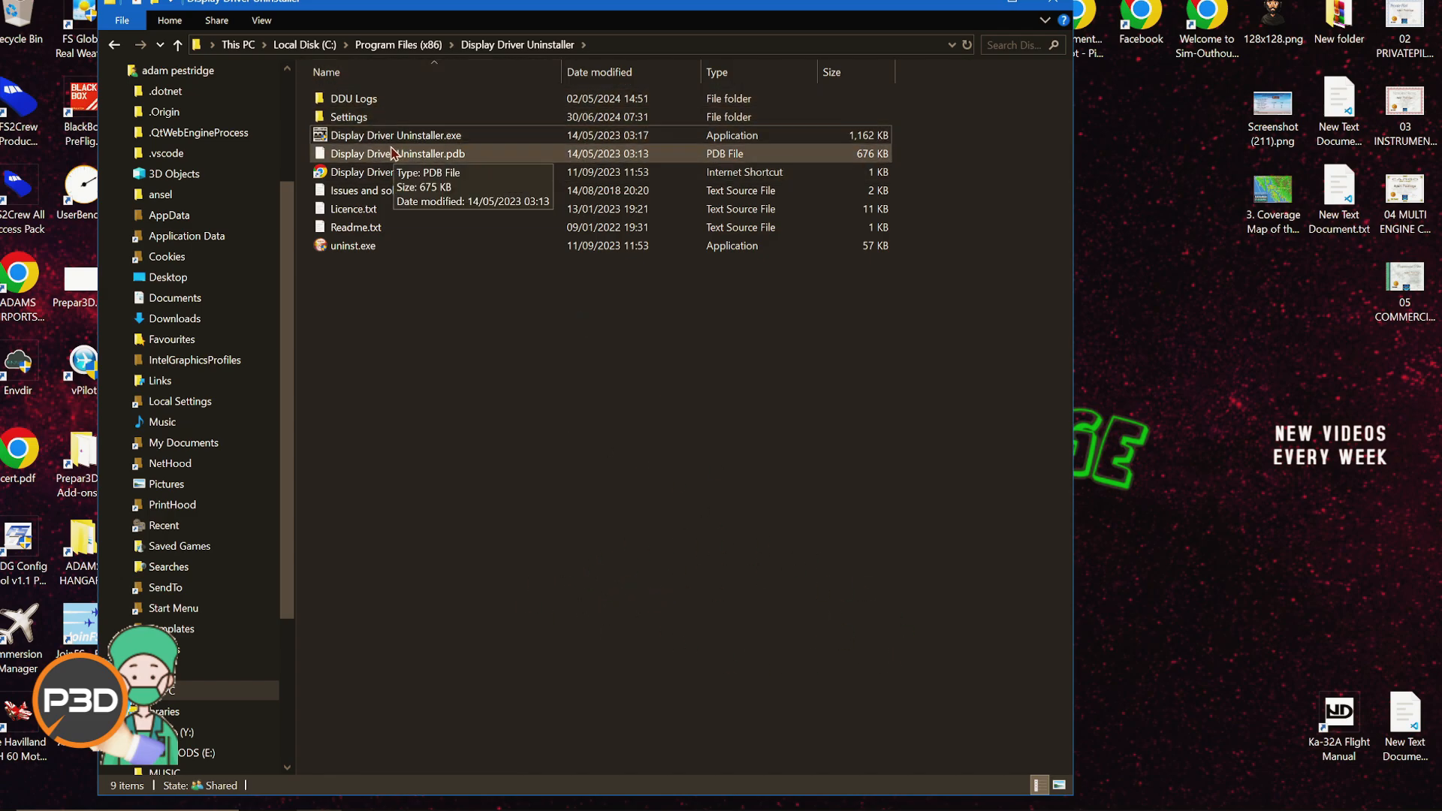
left_click(304, 44)
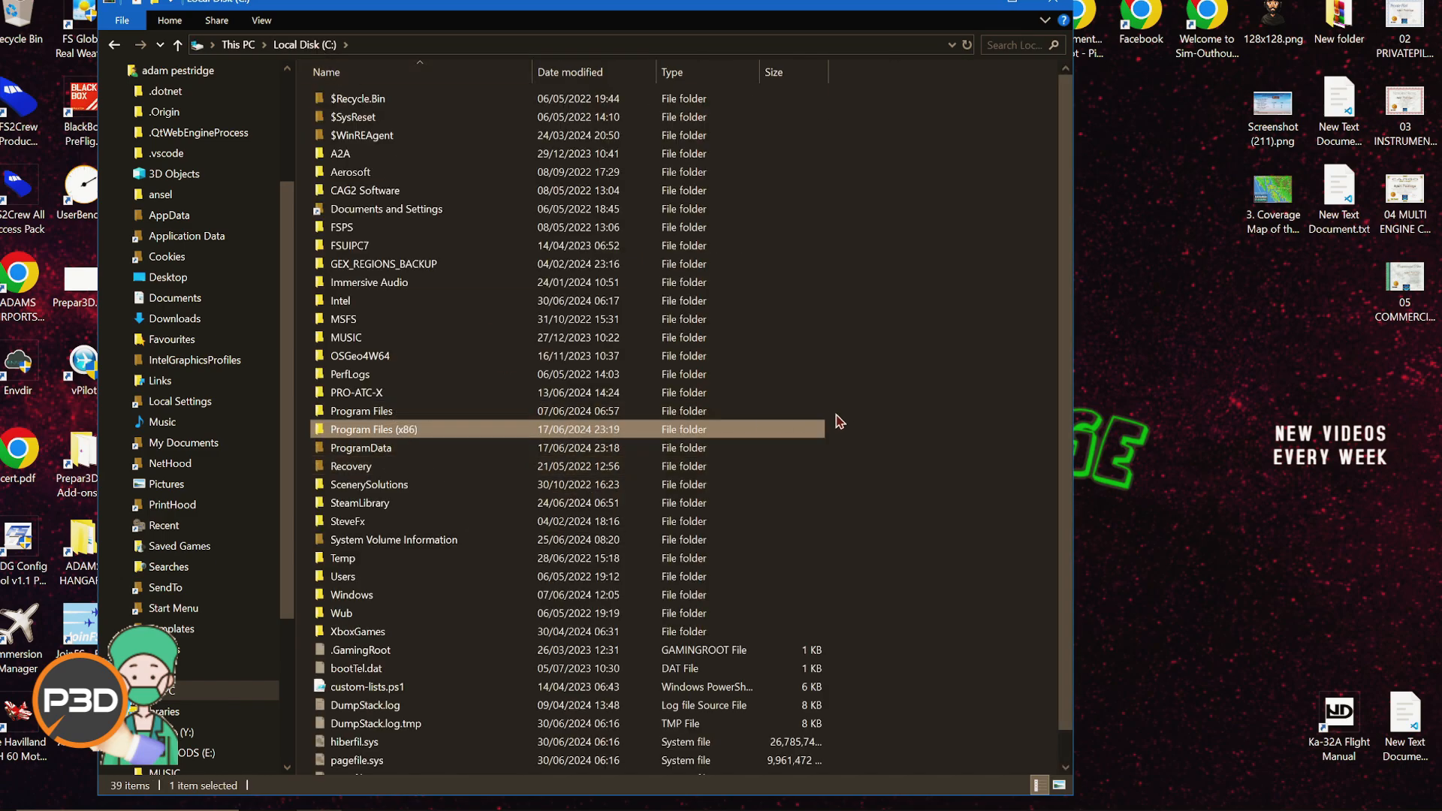
left_click_drag(842, 411, 772, 451)
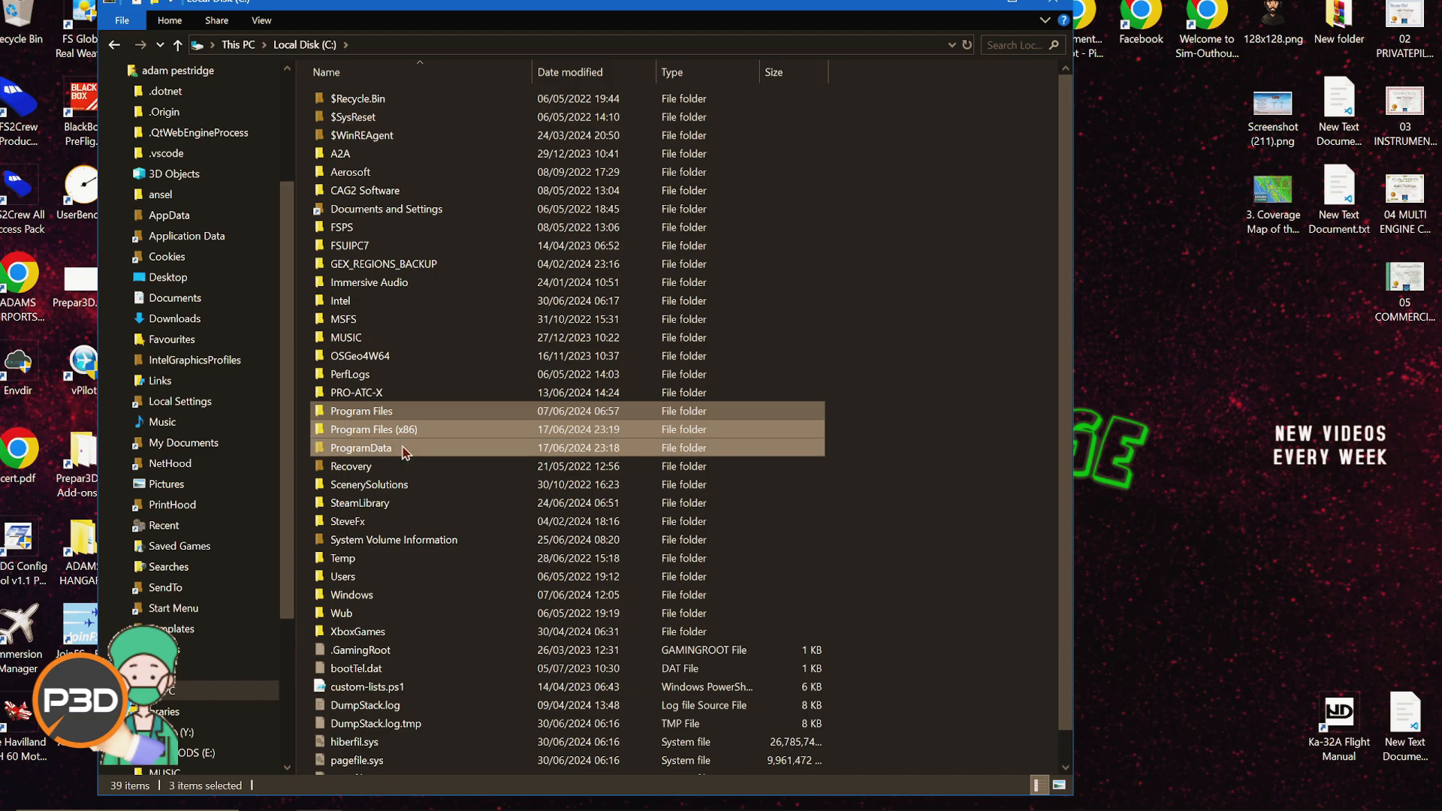
Step: Locate and select the NVIDIA and NVIDIA Corporation folders inside ProgramData
double_click(430, 445)
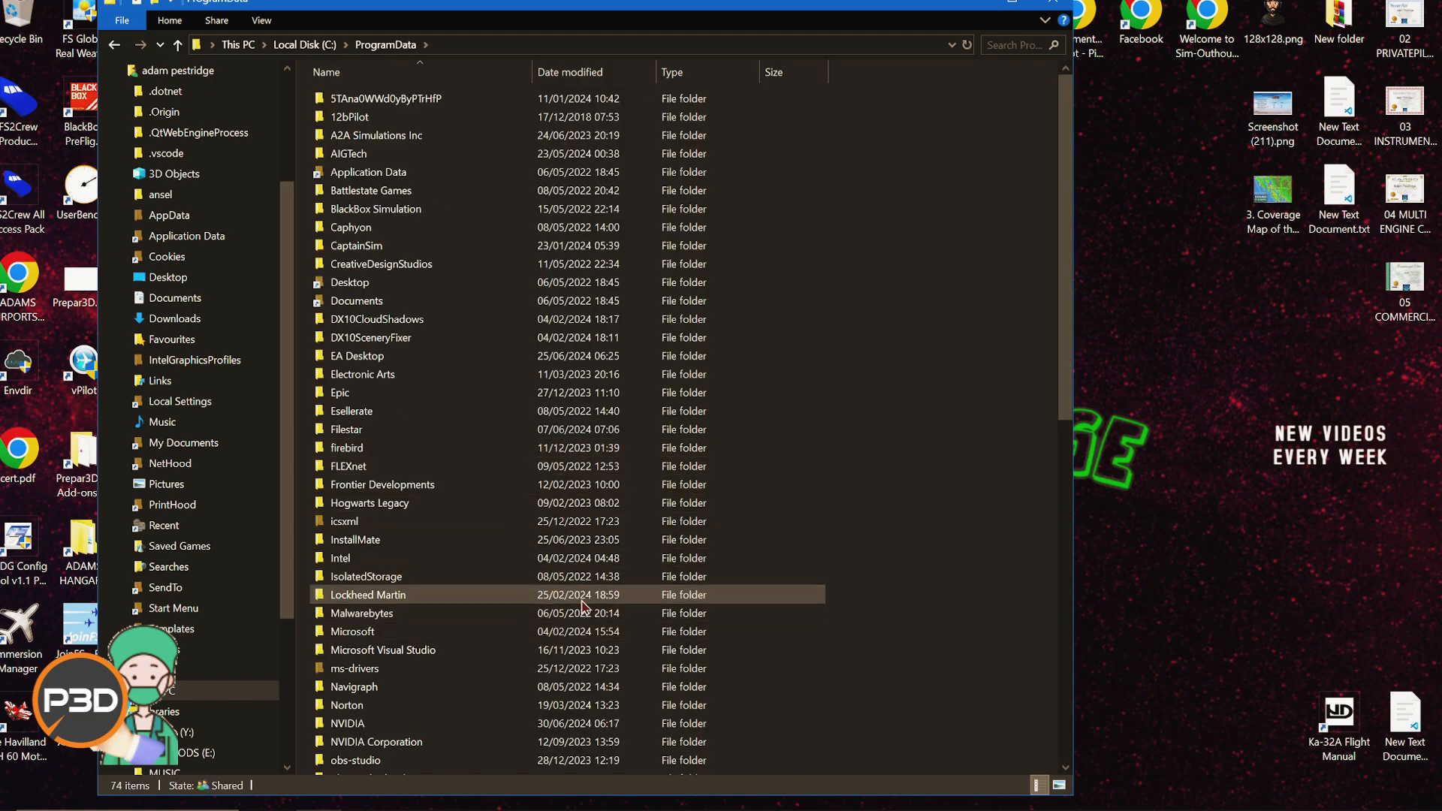
scroll(570, 598, "down", 4)
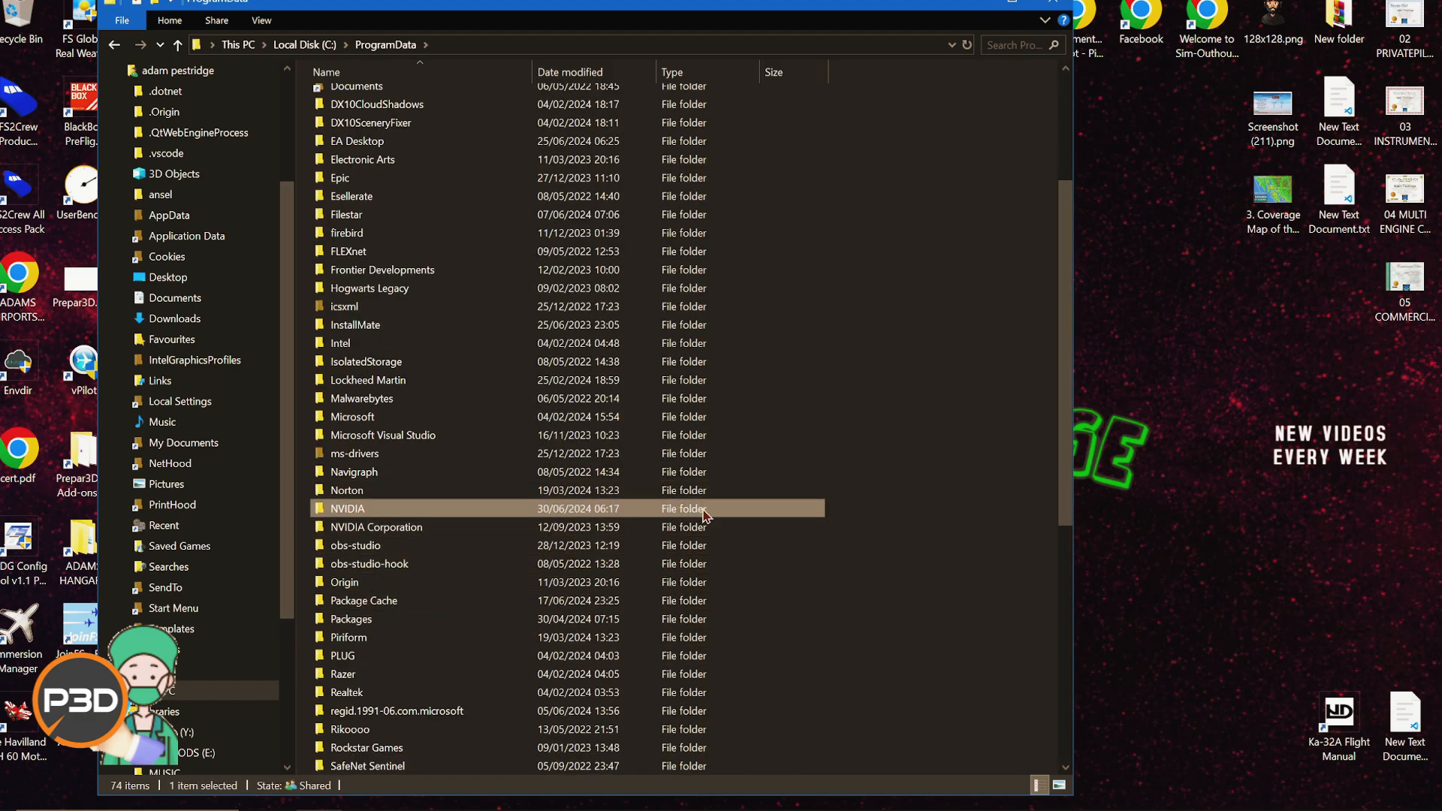
left_click_drag(840, 509, 800, 526)
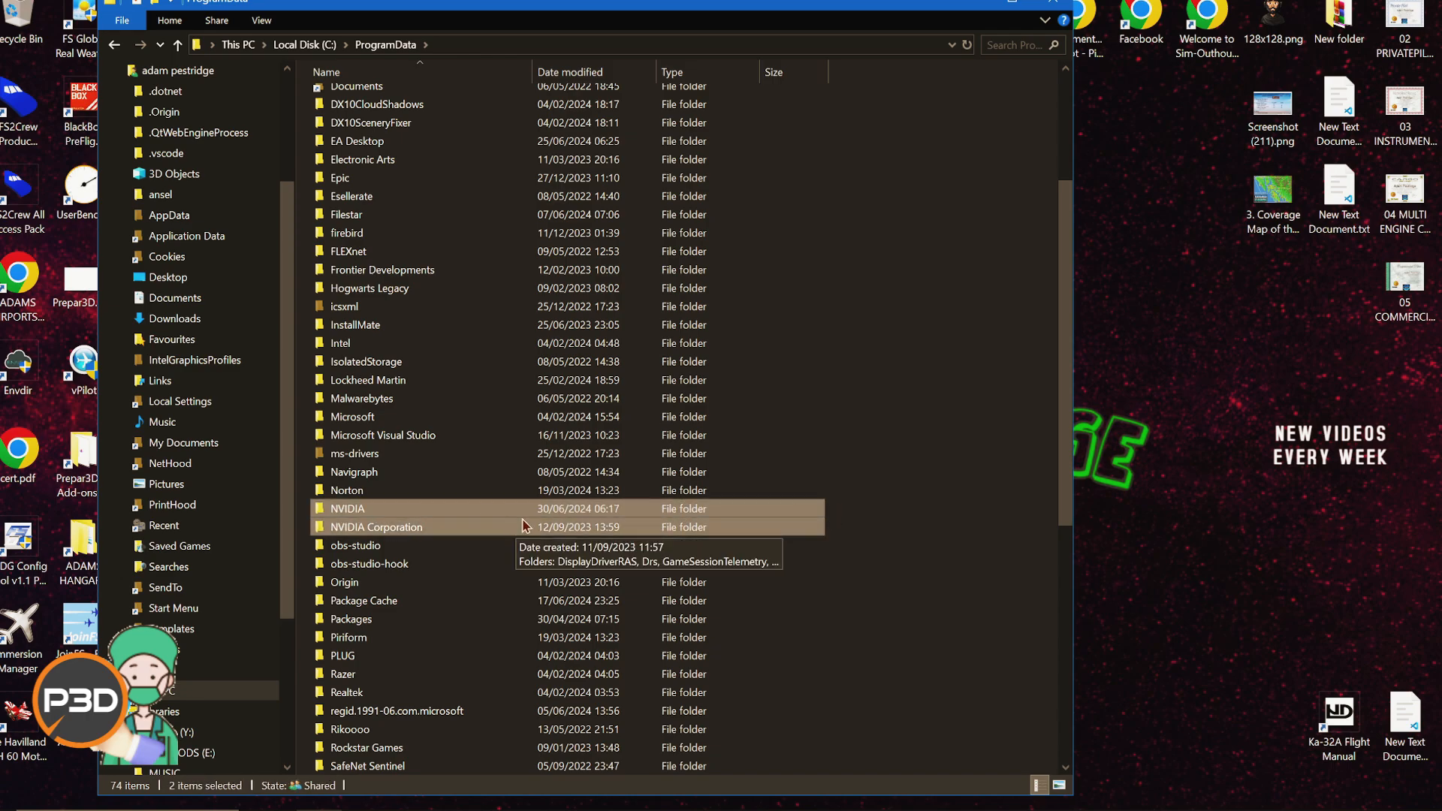
Step: Go back to Local Disk (C:) and locate the NVIDIA Corporation folder inside Program Files (x86)
left_click(304, 44)
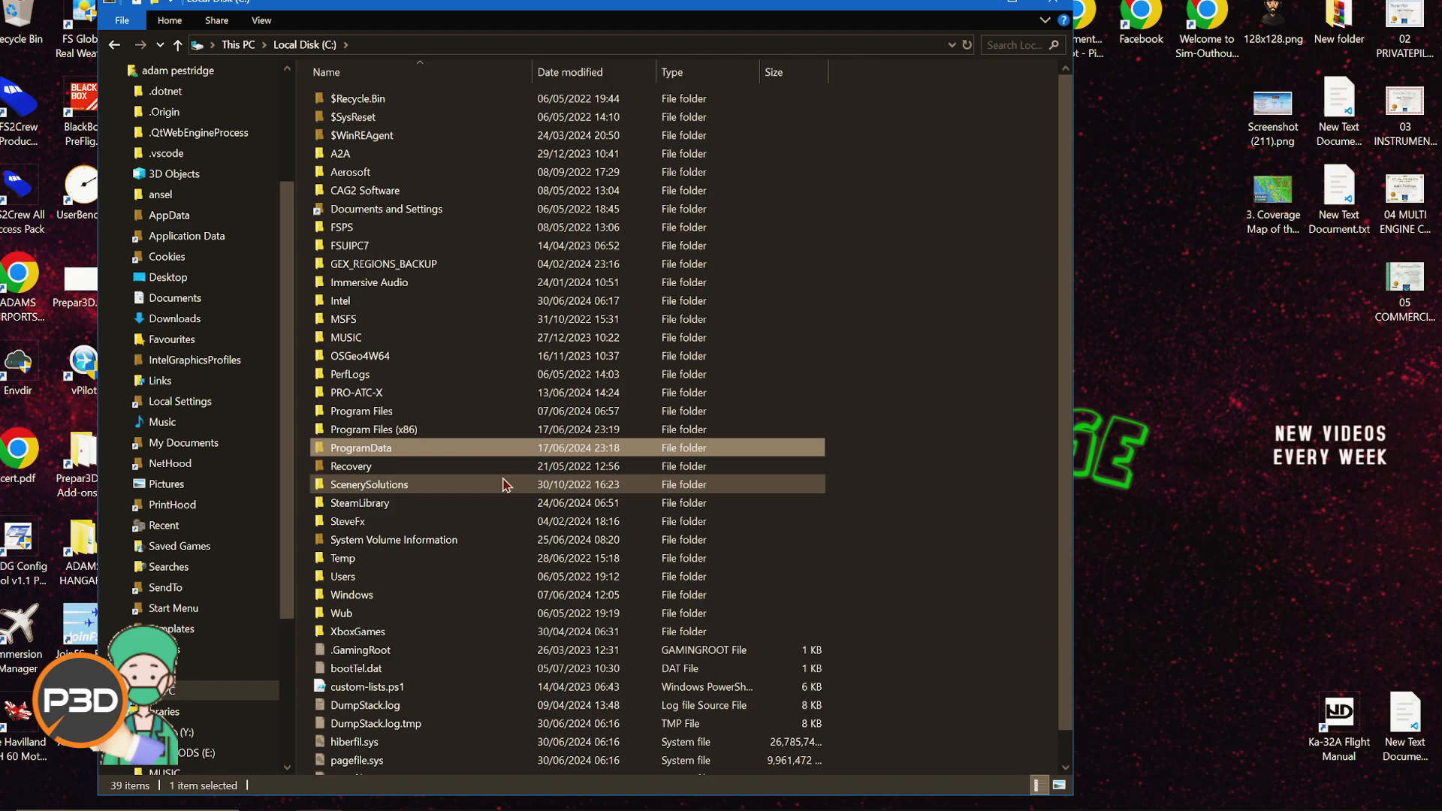
double_click(492, 429)
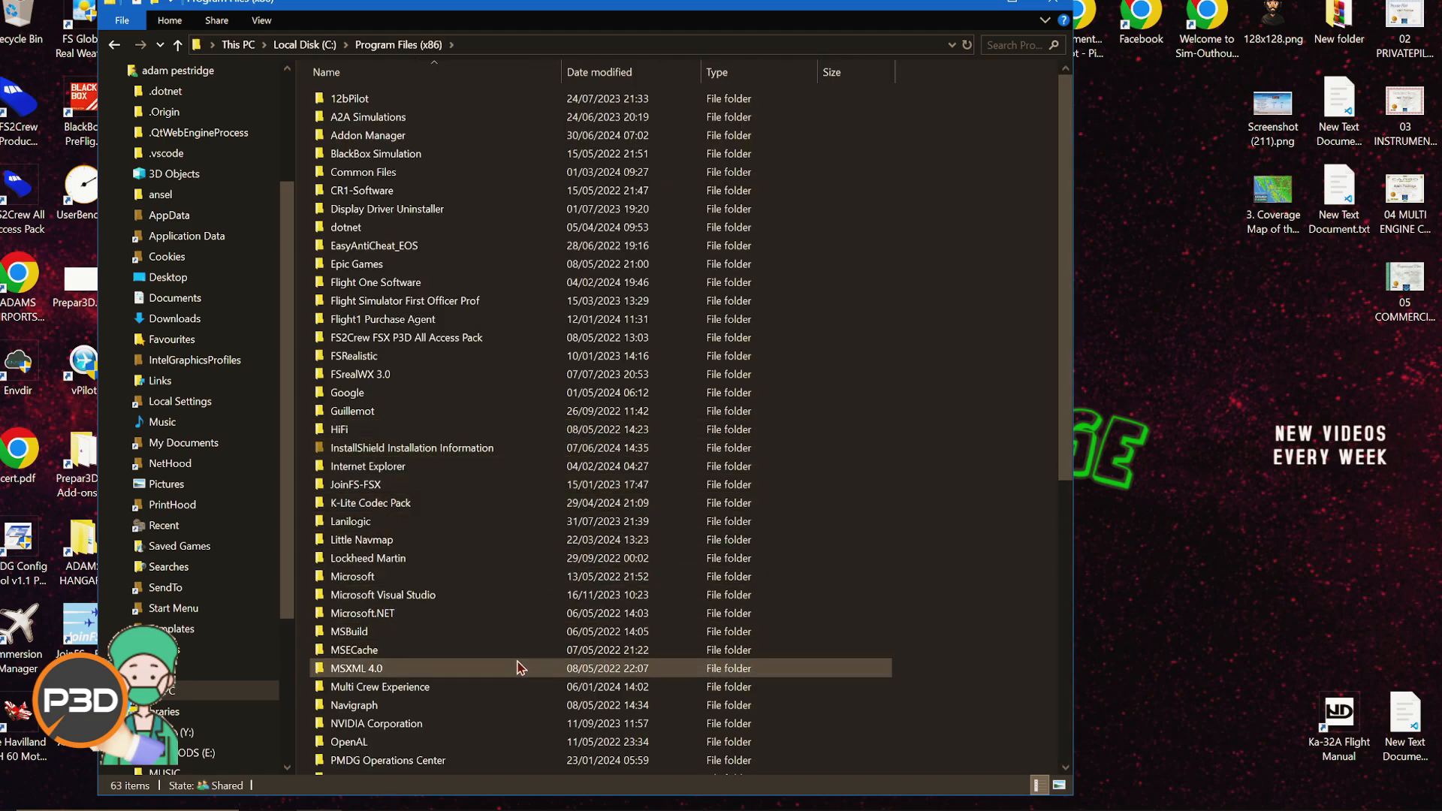
left_click(580, 726)
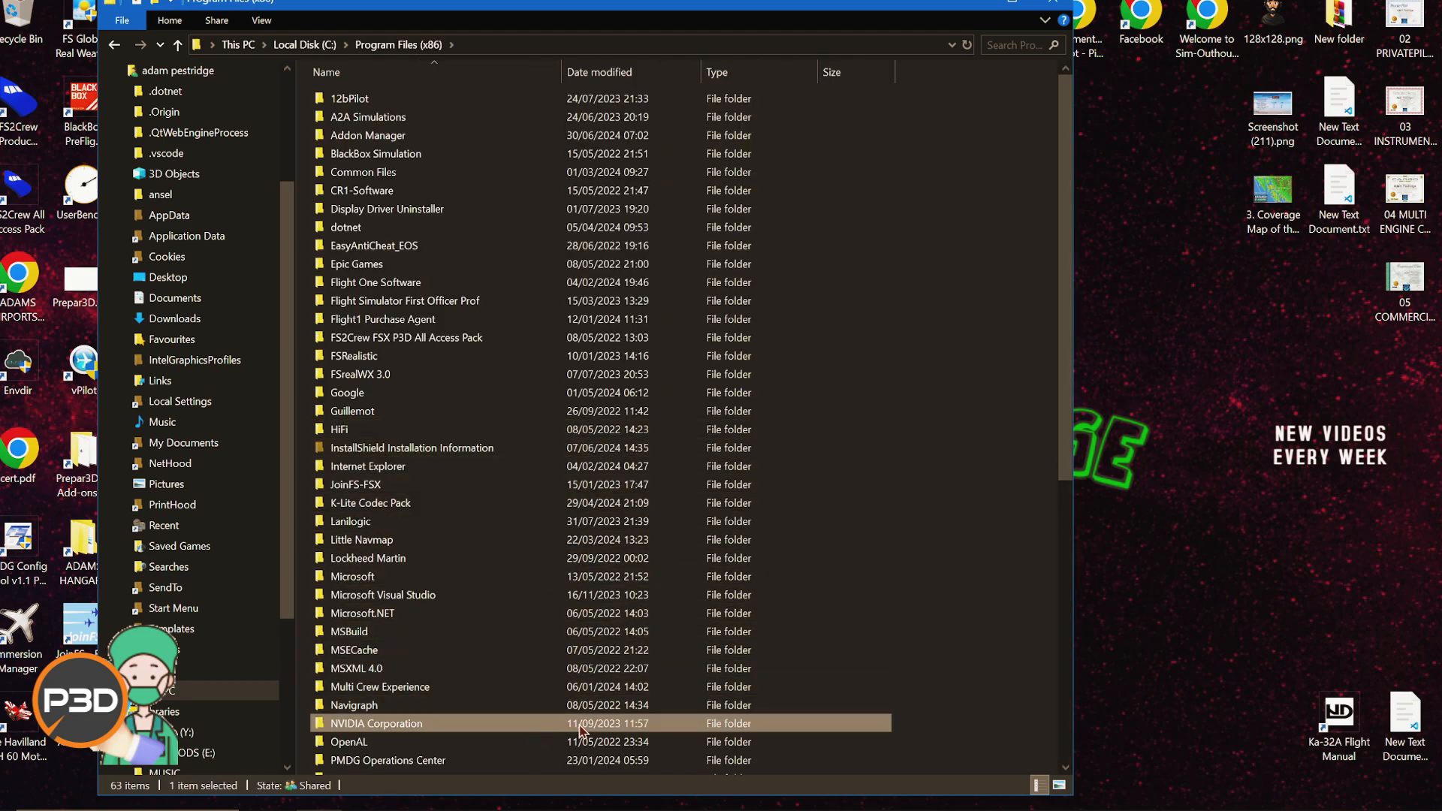
scroll(948, 633, "down", 4)
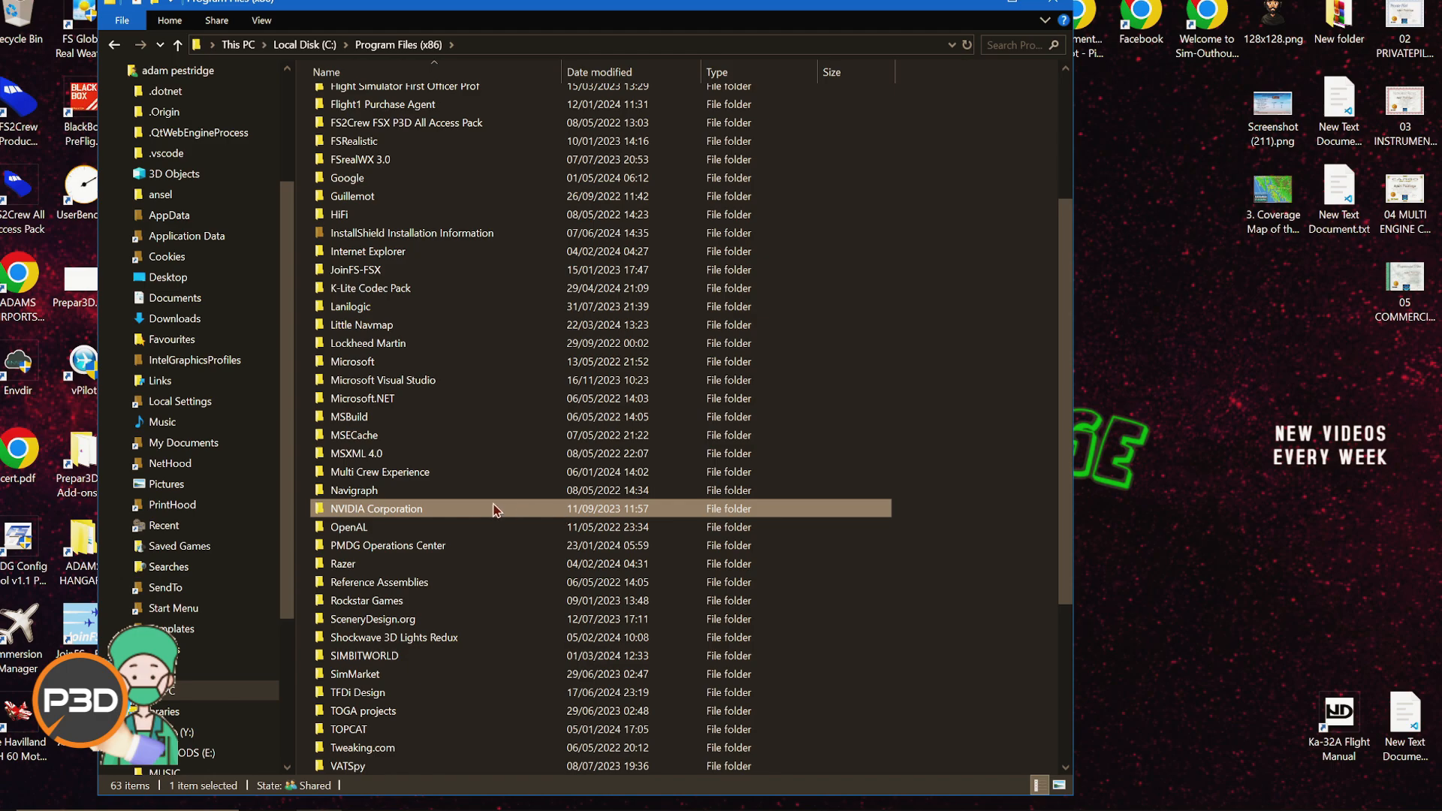
Step: Return to Local Disk (C:) and locate the NVIDIA Corporation folder inside Program Files
left_click(312, 47)
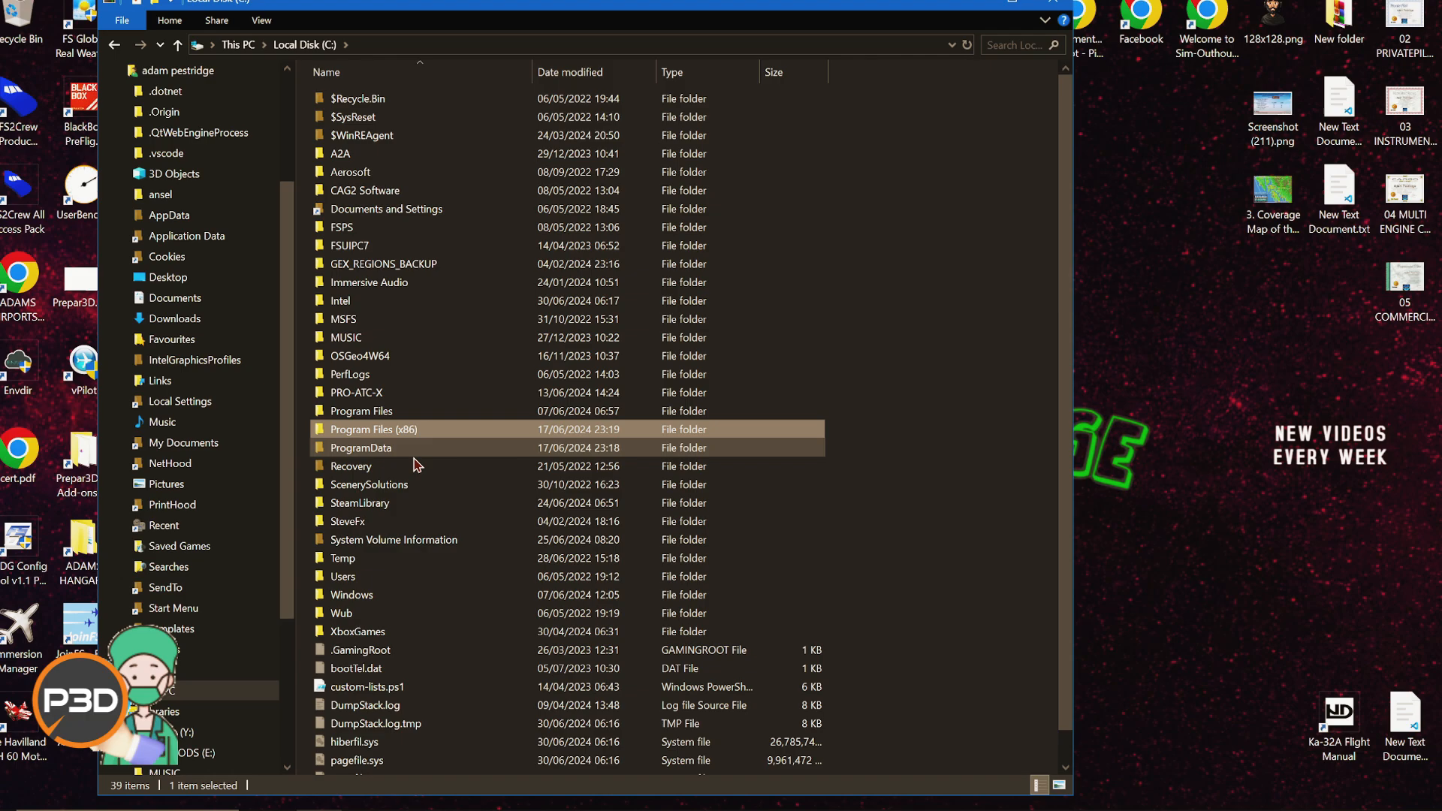
double_click(412, 412)
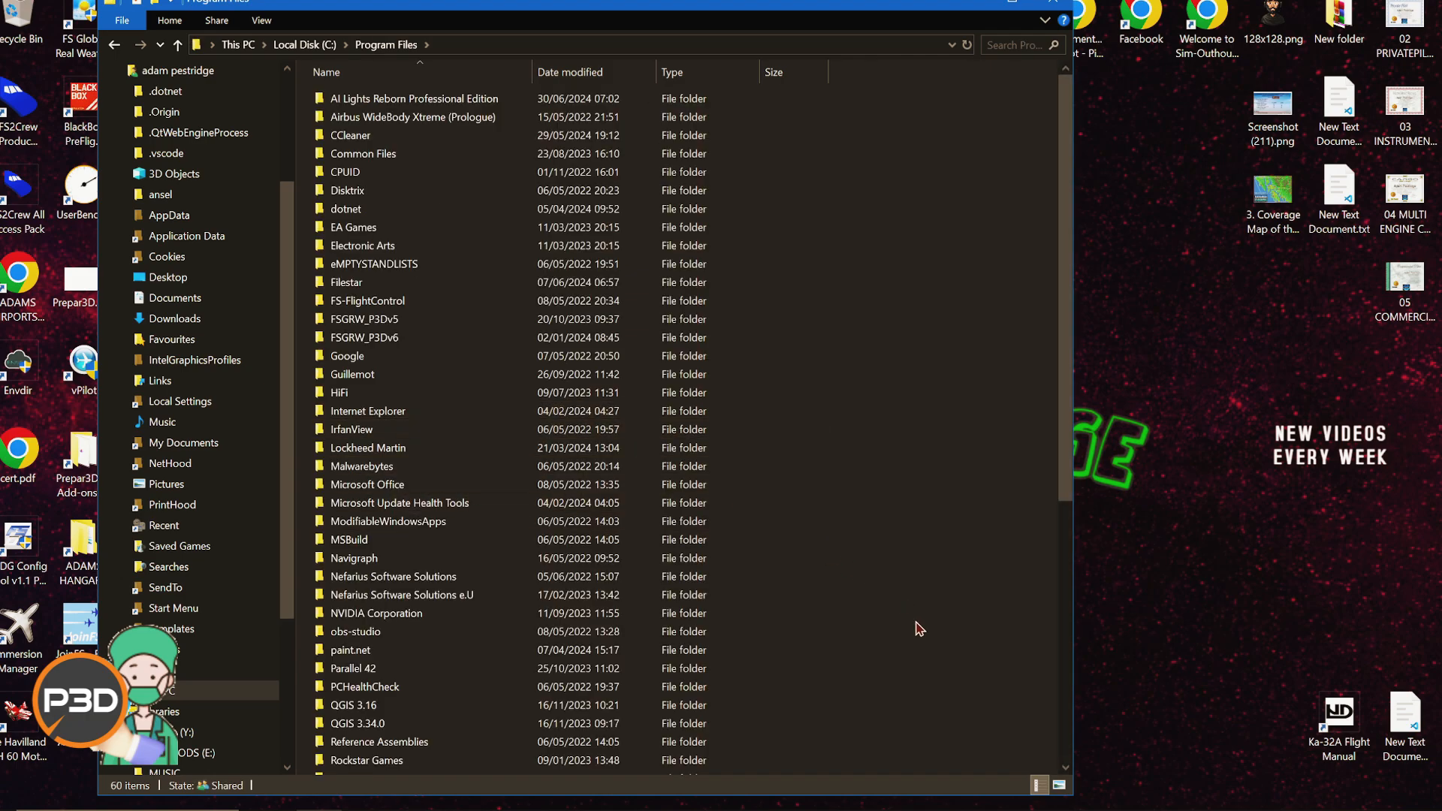
scroll(841, 642, "down", 4)
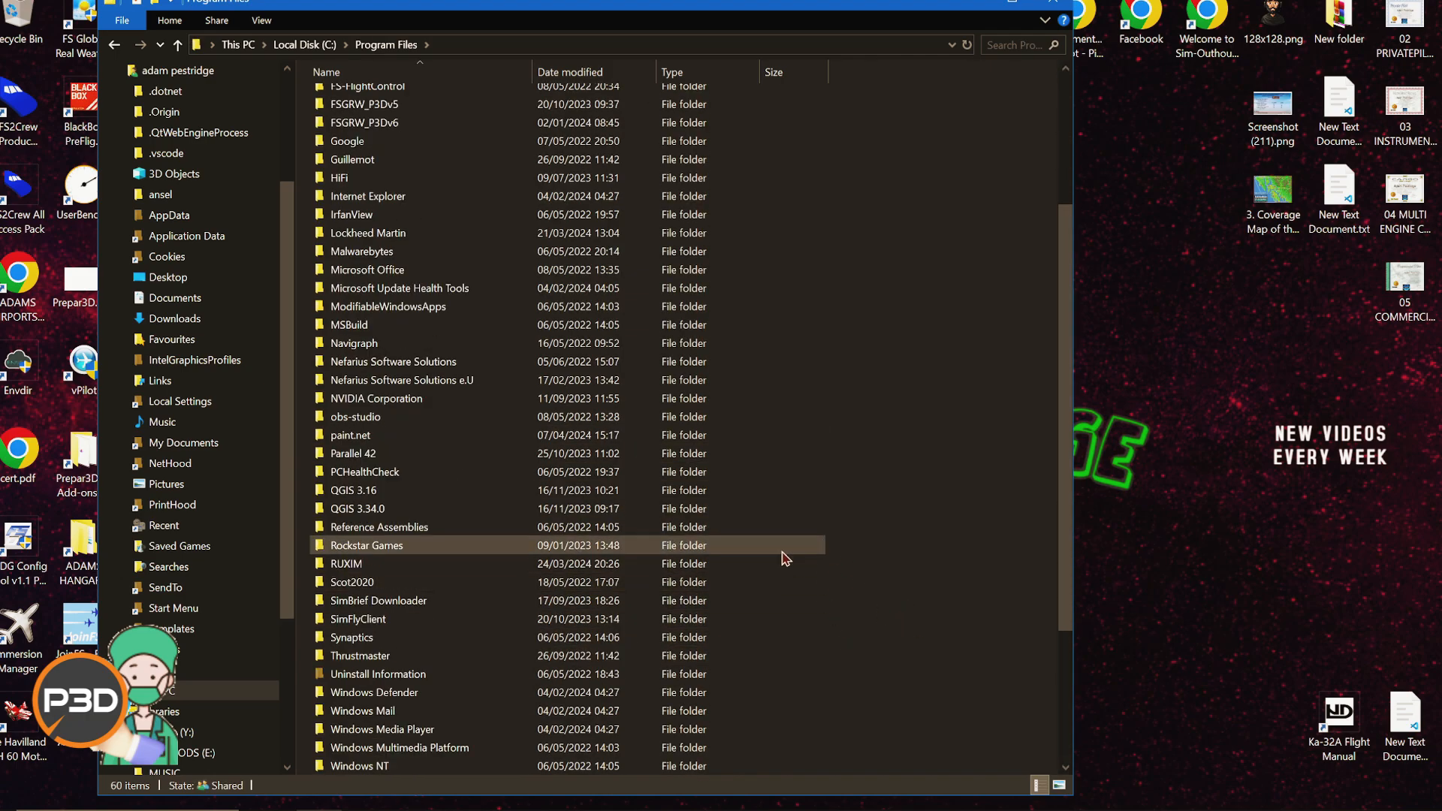
left_click(472, 404)
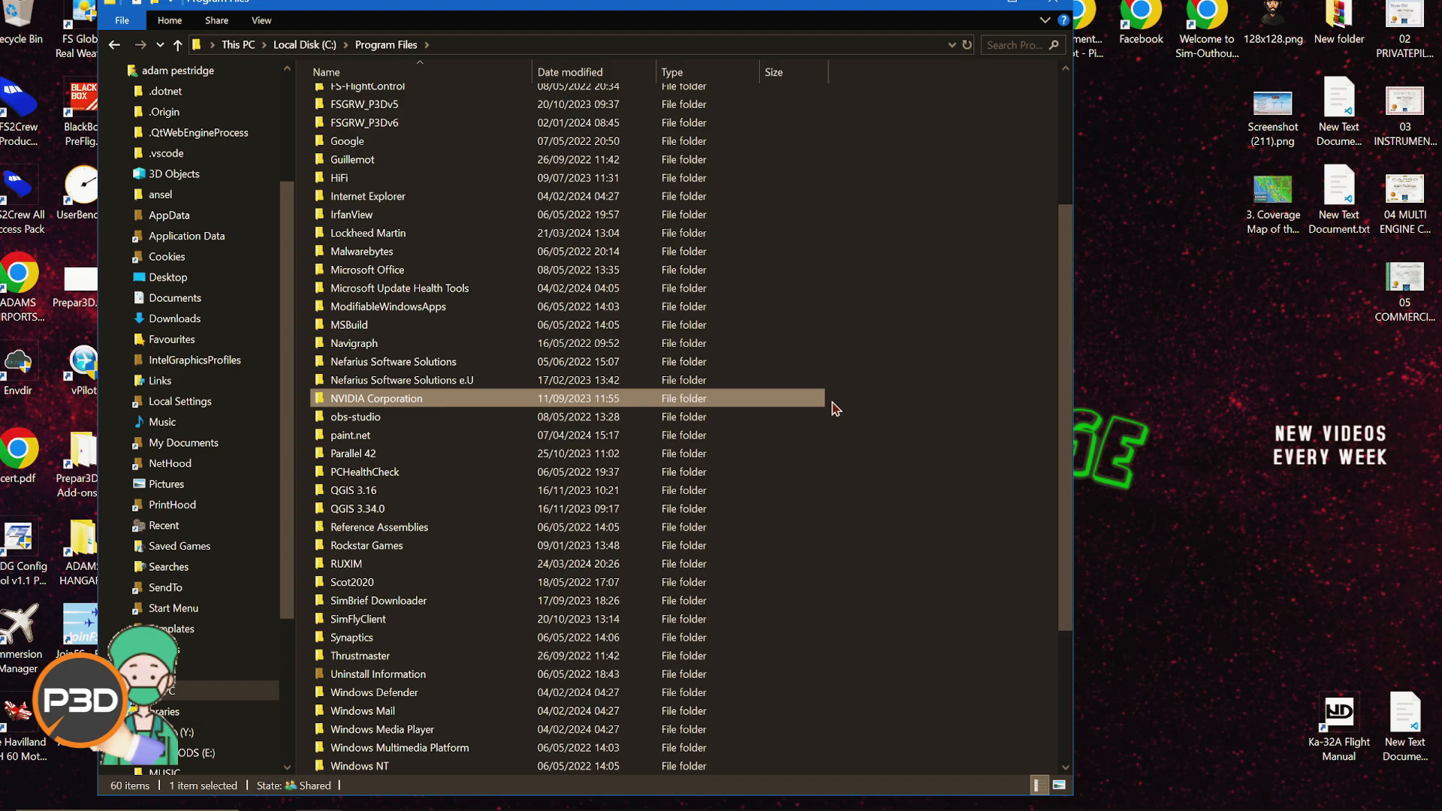
Step: Find NVIDIA Settings among the hidden system tray icons and choose an entry from its options
left_click(1332, 798)
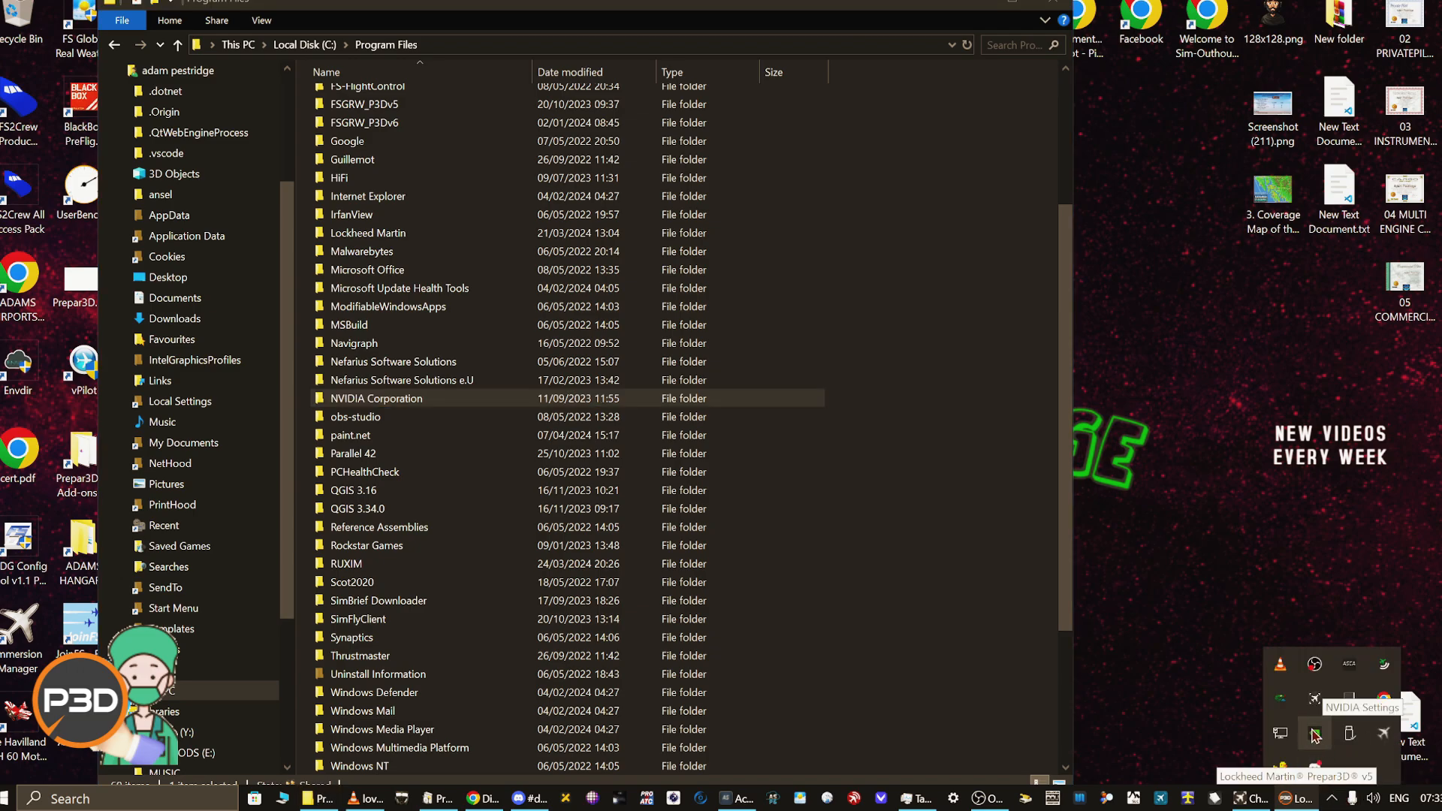
right_click(1314, 735)
left_click(1189, 731)
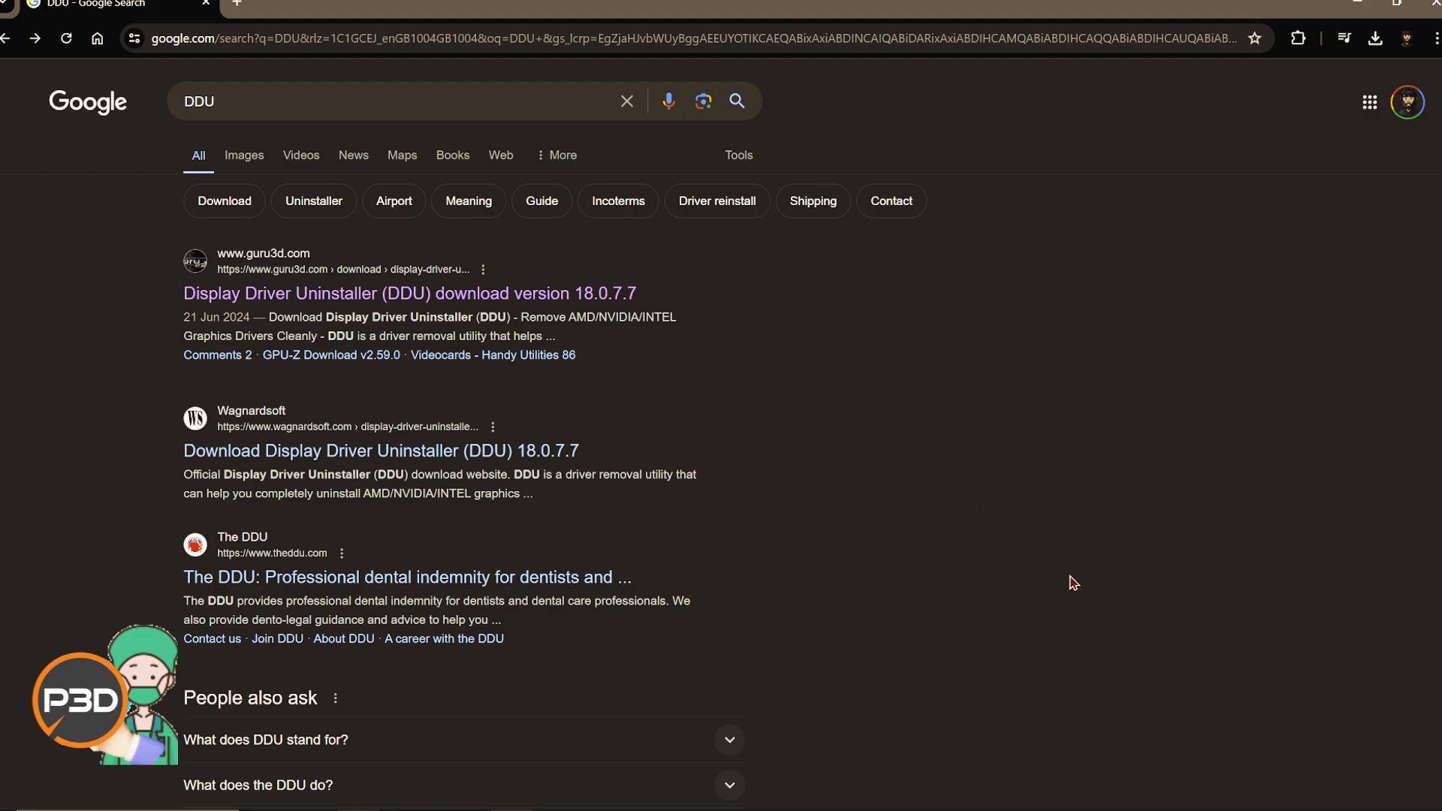
Step: Close the browser window with the DDU search and reposition the File Explorer window showing ProgramData
left_click(1430, 4)
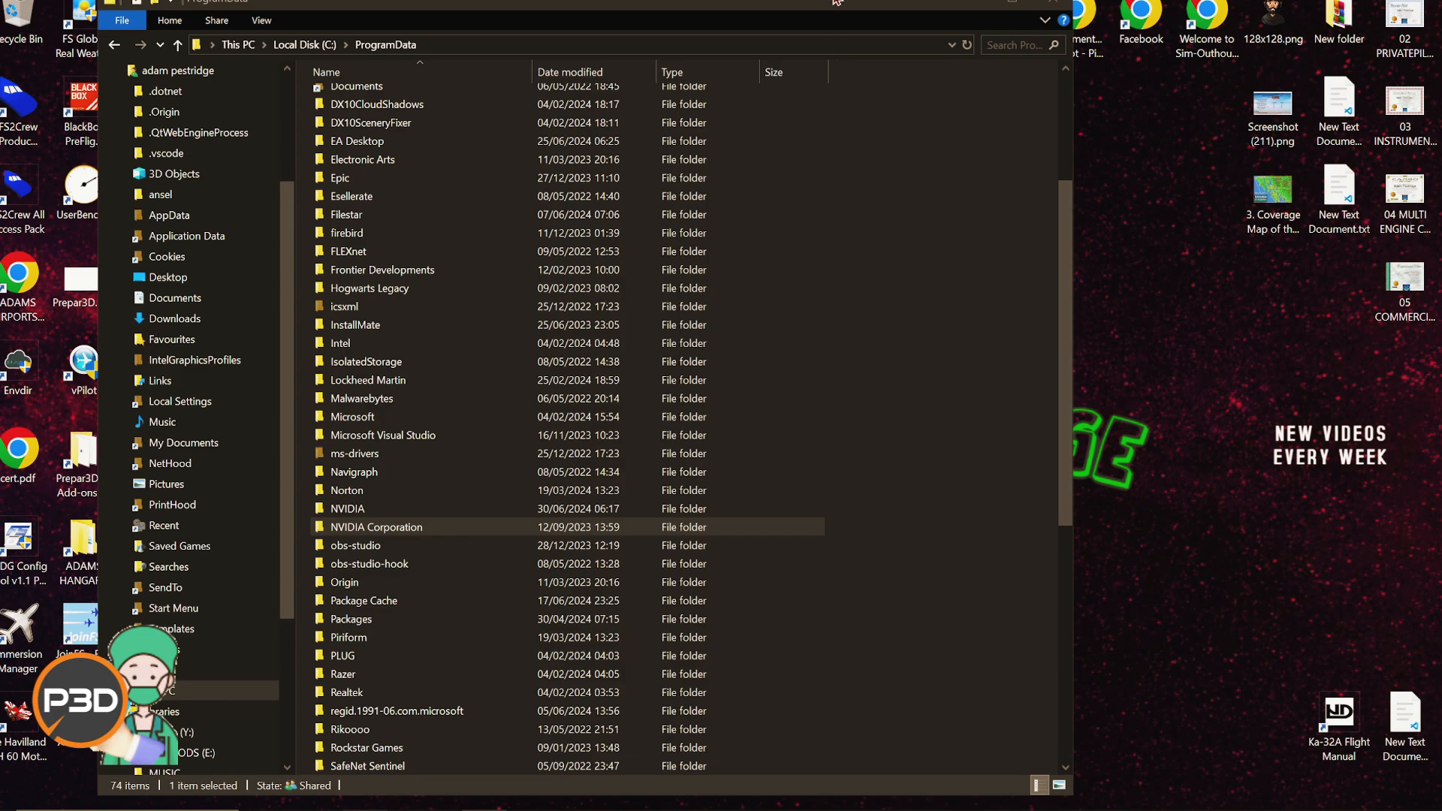
left_click_drag(832, 4, 862, 14)
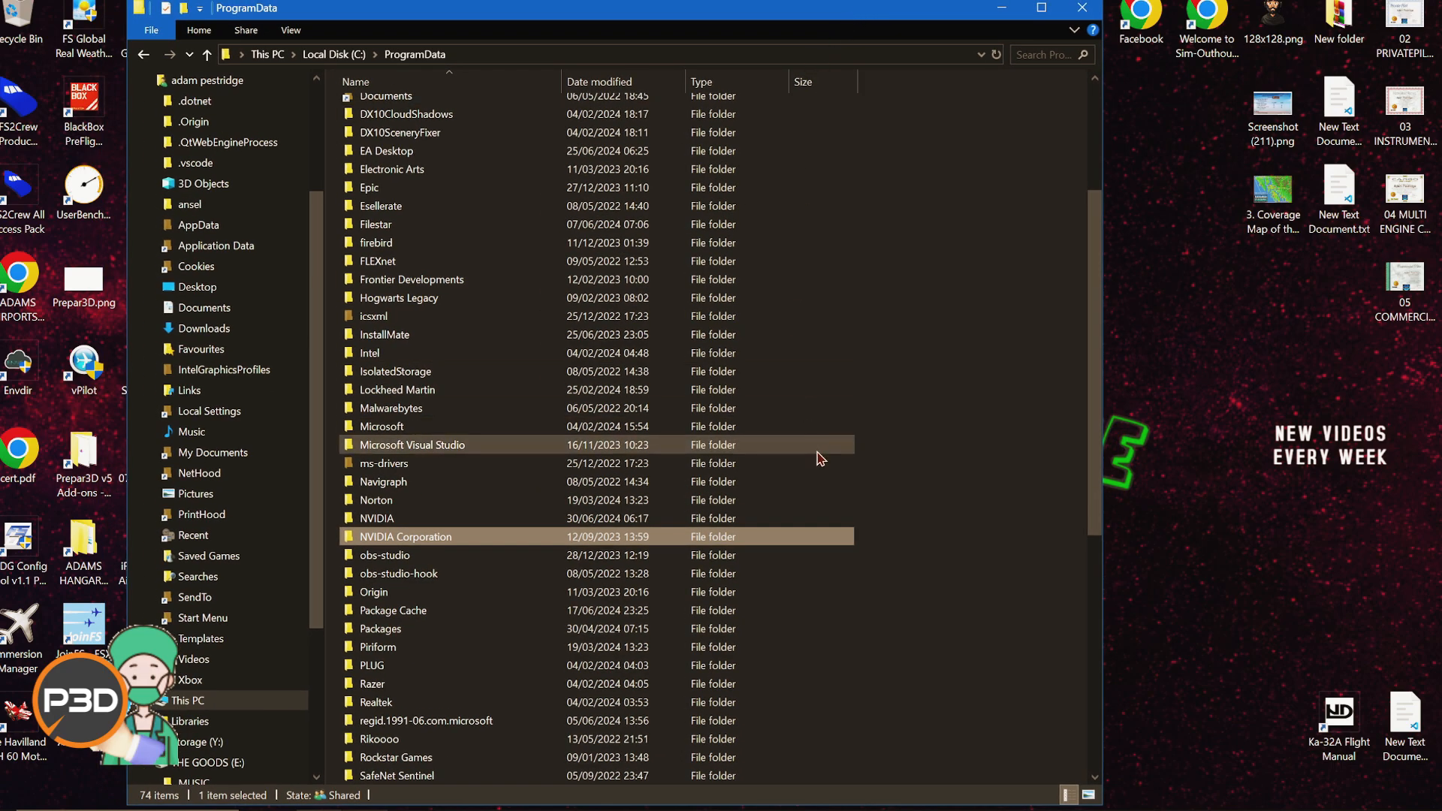